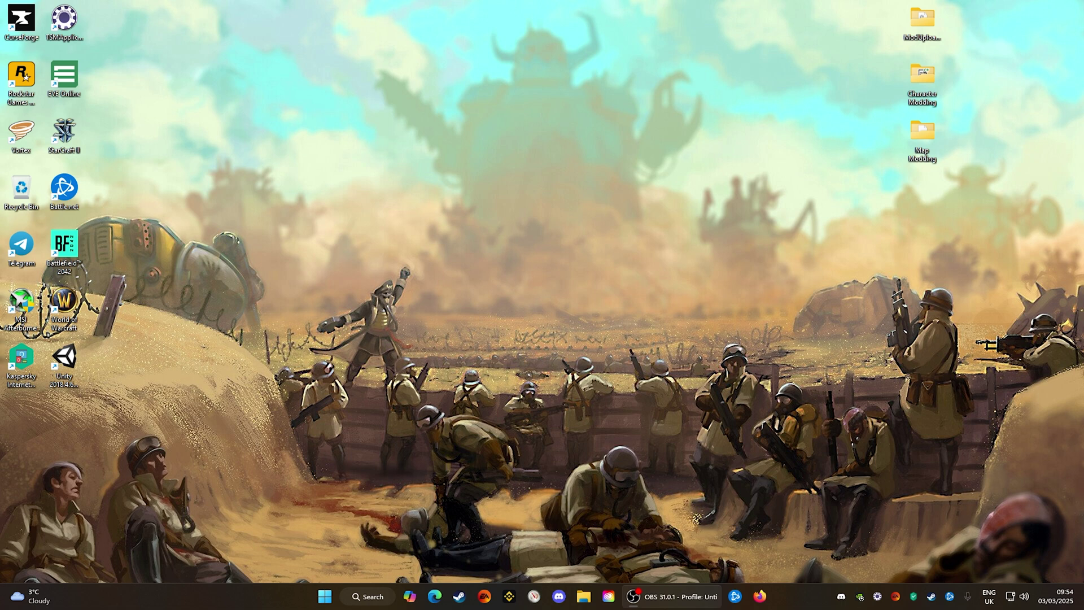
# - Open Steam and bring up the map tutorial thread from Ultimate Epic Battle Simulator 2's pinned Mod Creation Tutorials discussion
pyautogui.doubleClick(931, 596)
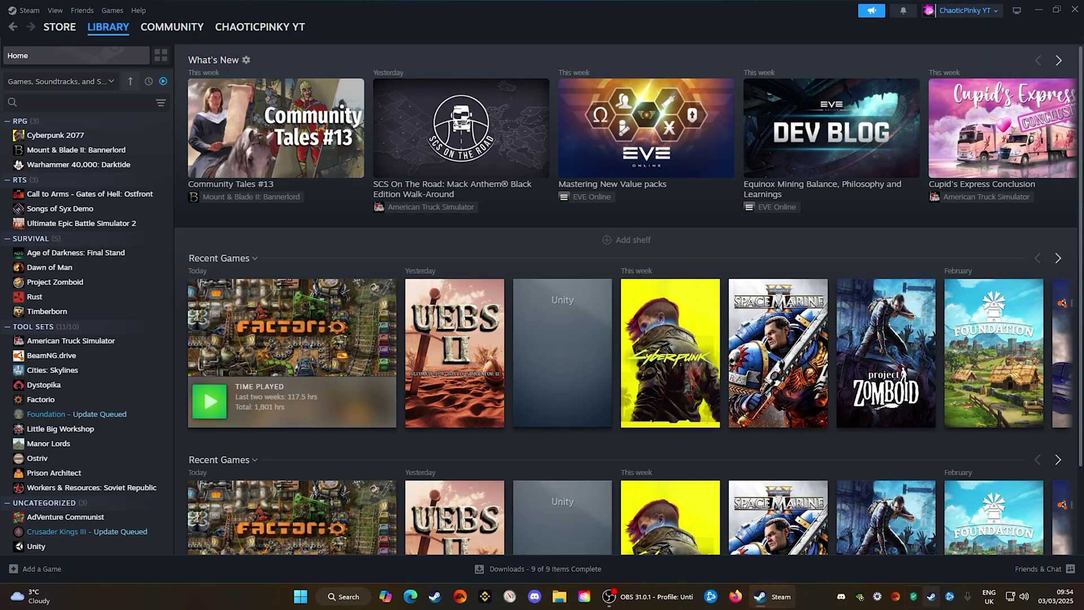
pyautogui.click(455, 353)
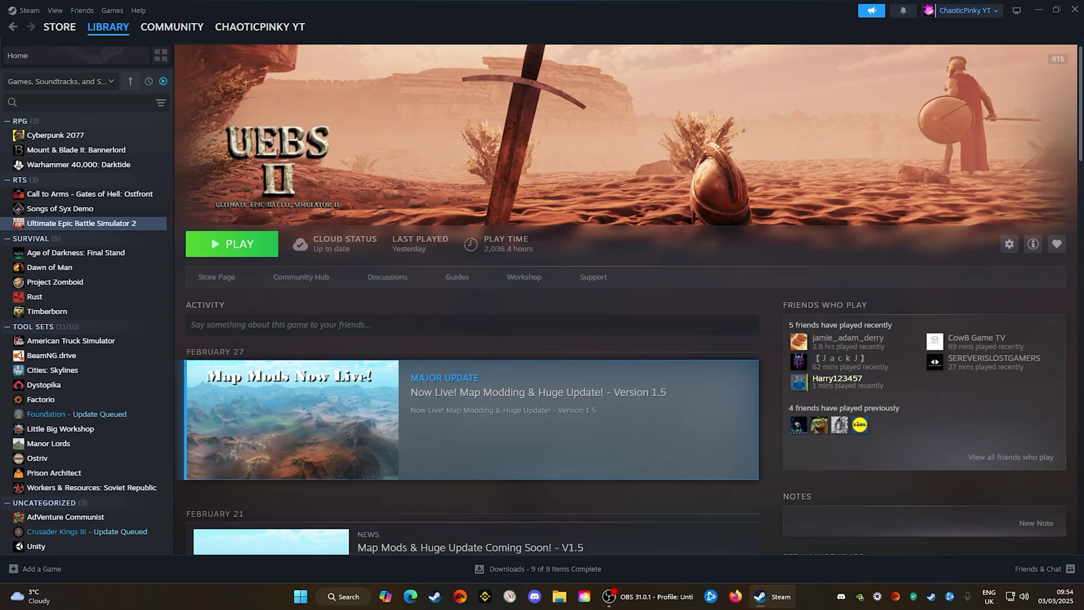
pyautogui.click(387, 276)
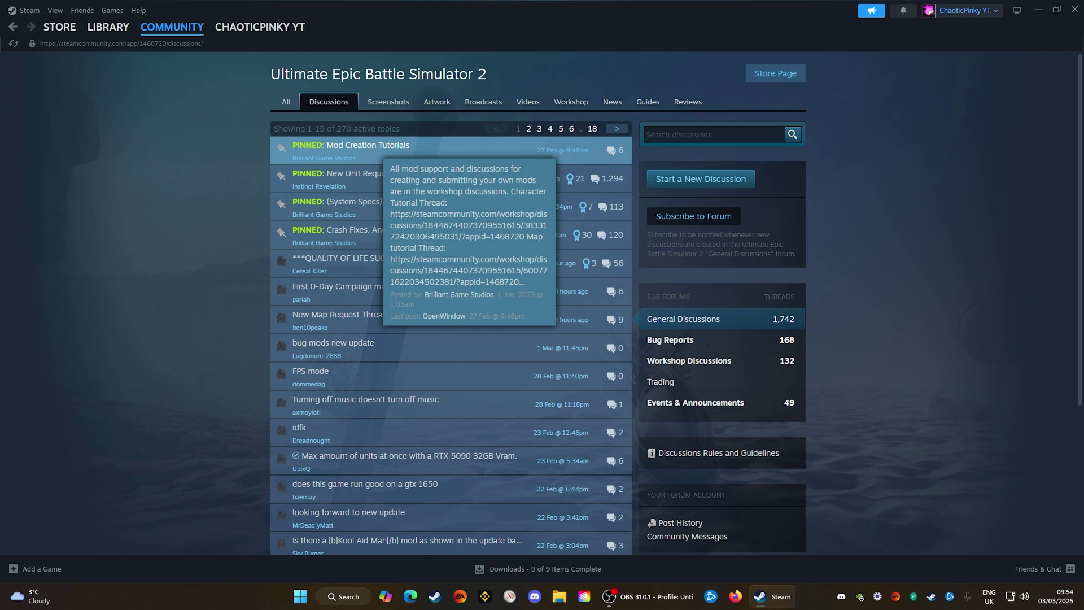
pyautogui.click(370, 148)
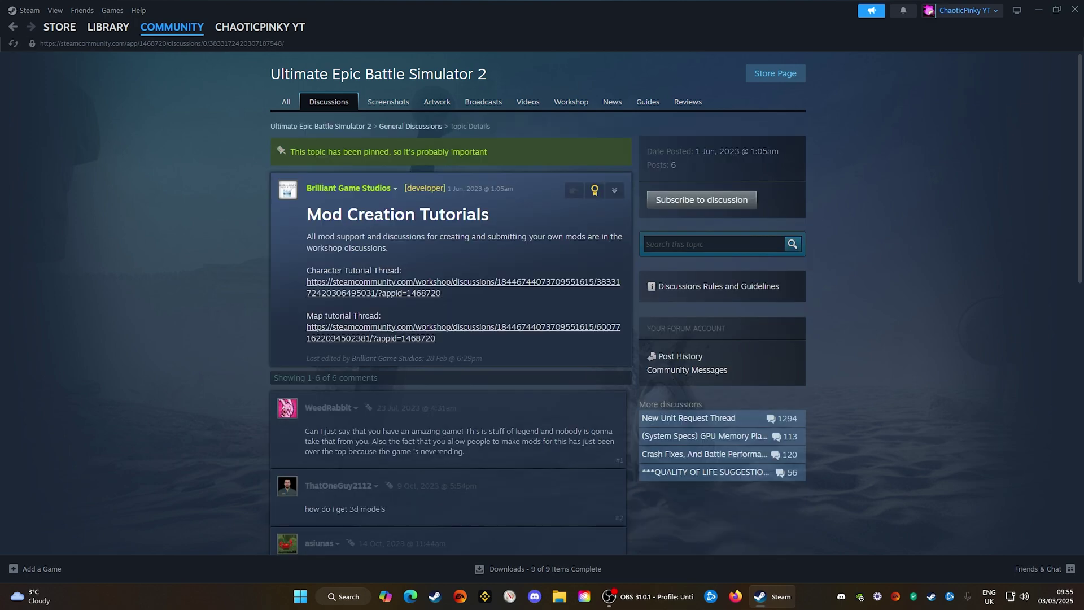
pyautogui.click(452, 327)
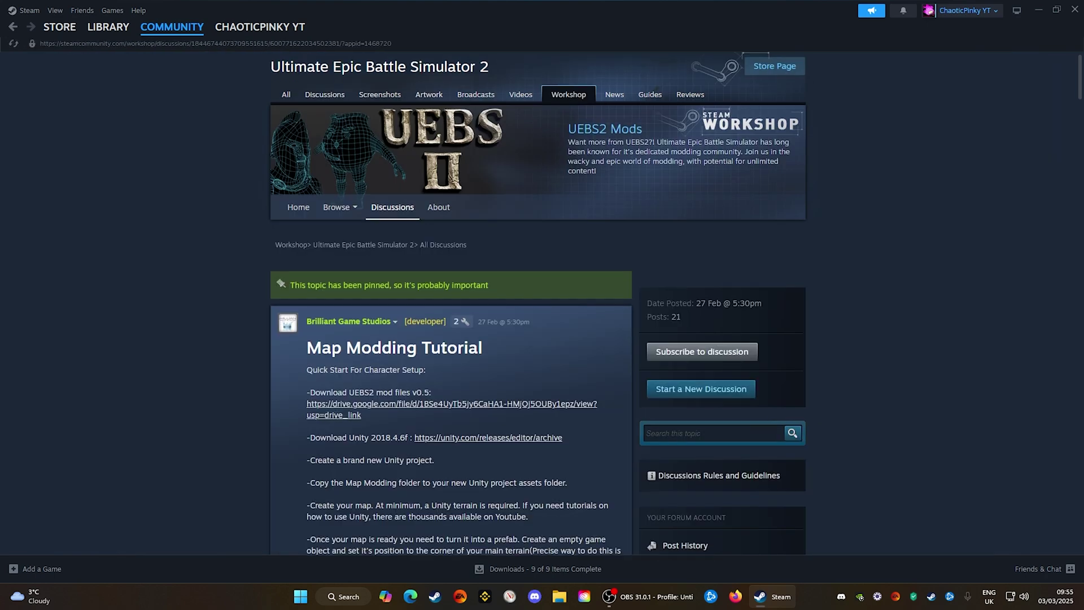
# - Open the external download page for the UEBS2 mod files v0.5 linked in the Map Modding Tutorial
pyautogui.scroll(-2, 538, 299)
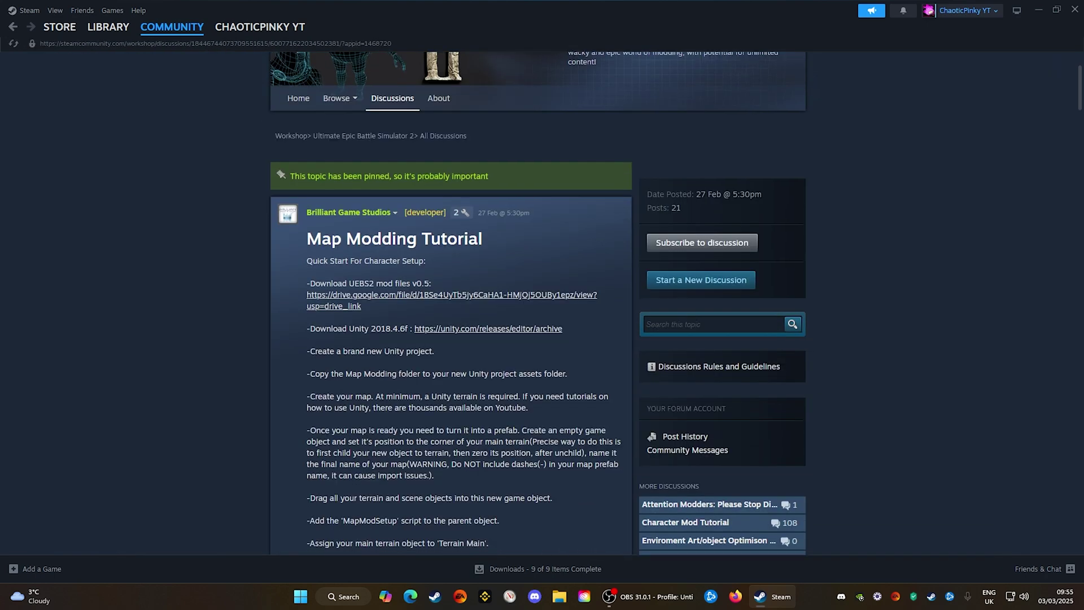
pyautogui.scroll(-1, 452, 299)
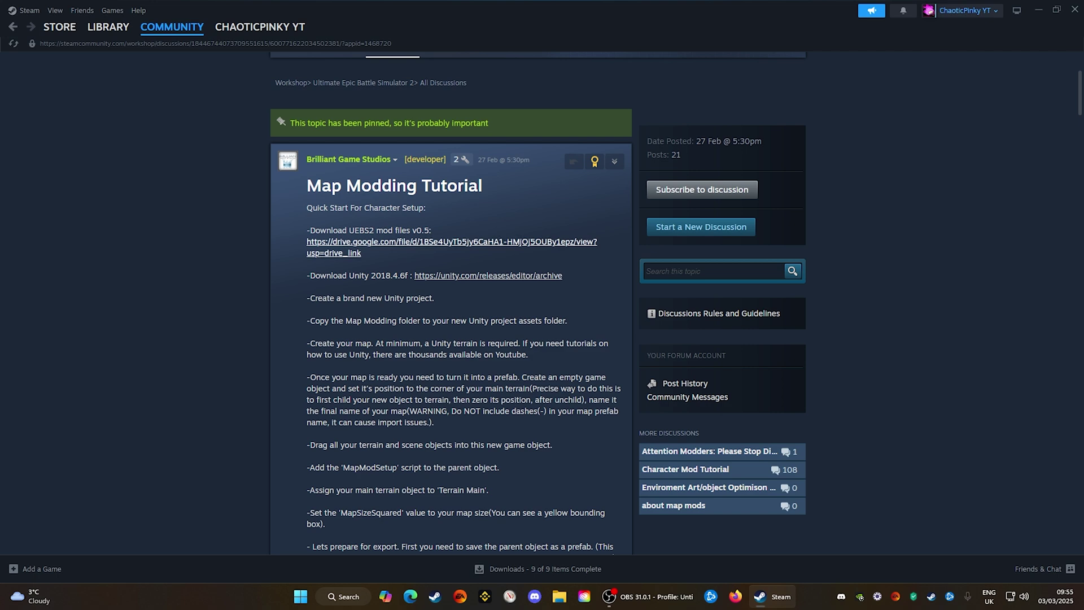
pyautogui.moveTo(310, 231); pyautogui.dragTo(422, 230)
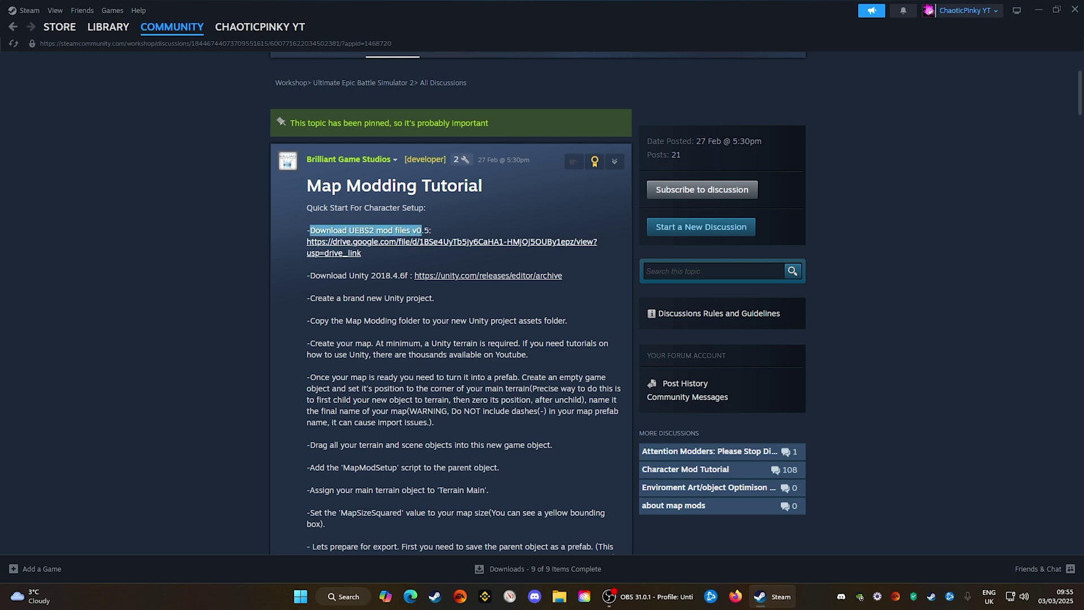
pyautogui.click(429, 241)
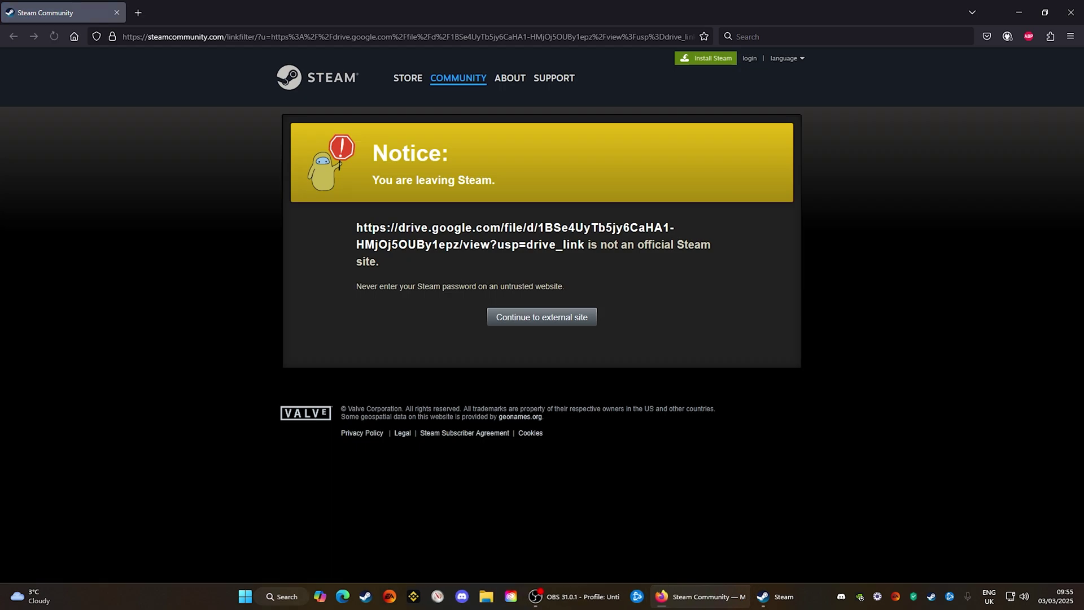
pyautogui.click(542, 317)
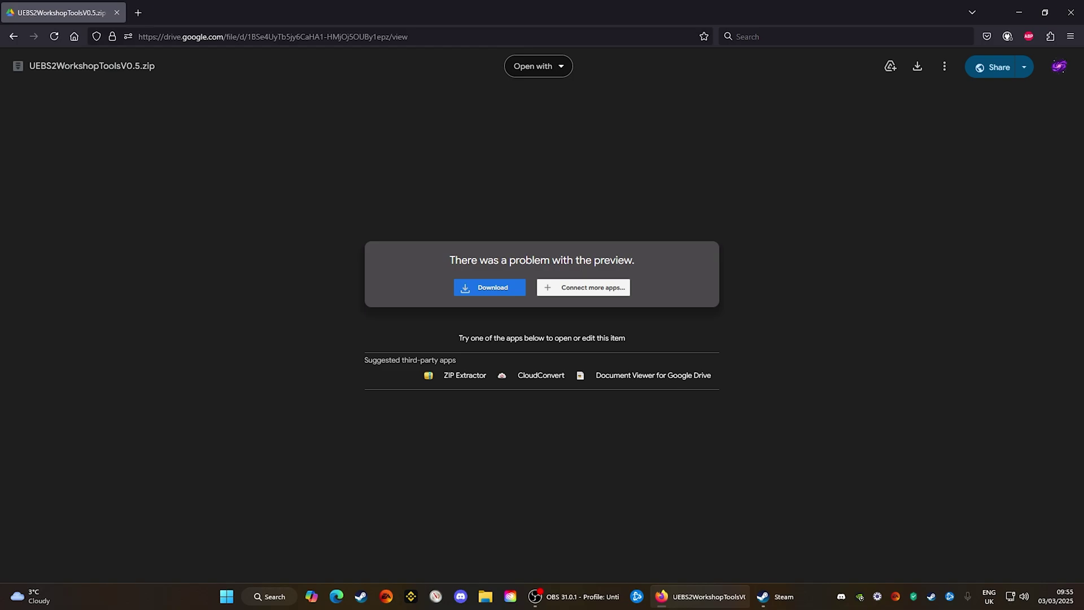
# - Return to the Steam tutorial thread, follow its link to the Unity download archive and list the 2018 releases
pyautogui.hotkey('alt', 'Tab')
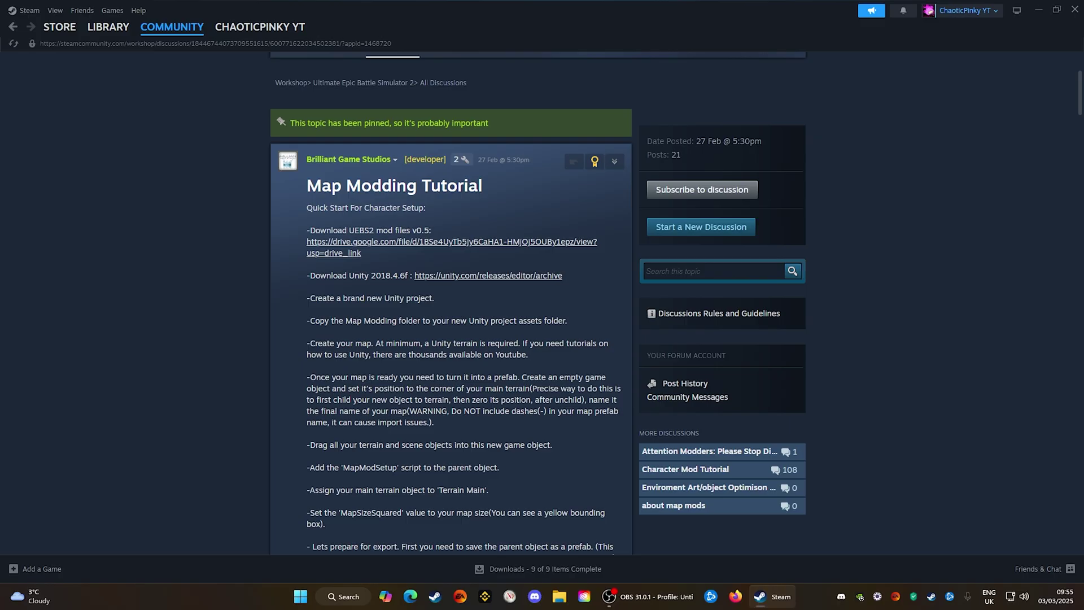
pyautogui.click(488, 276)
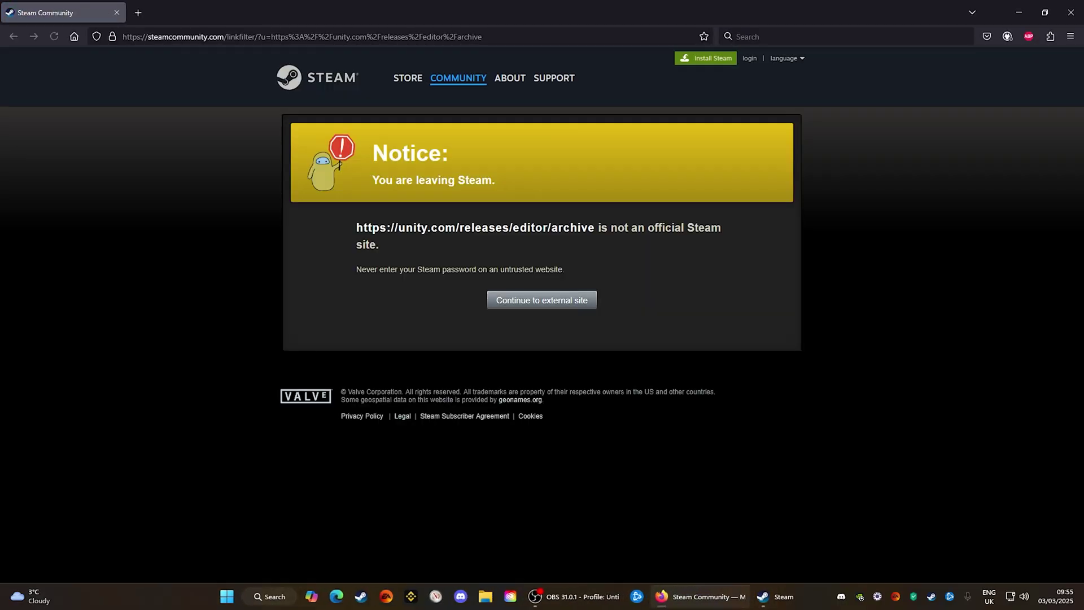
pyautogui.click(542, 299)
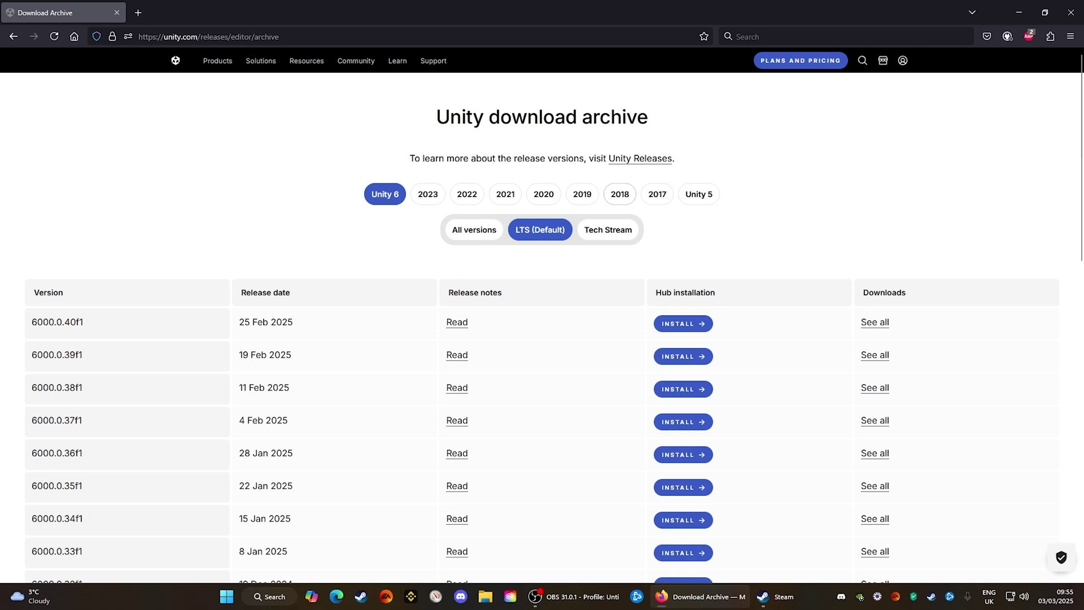
pyautogui.click(619, 194)
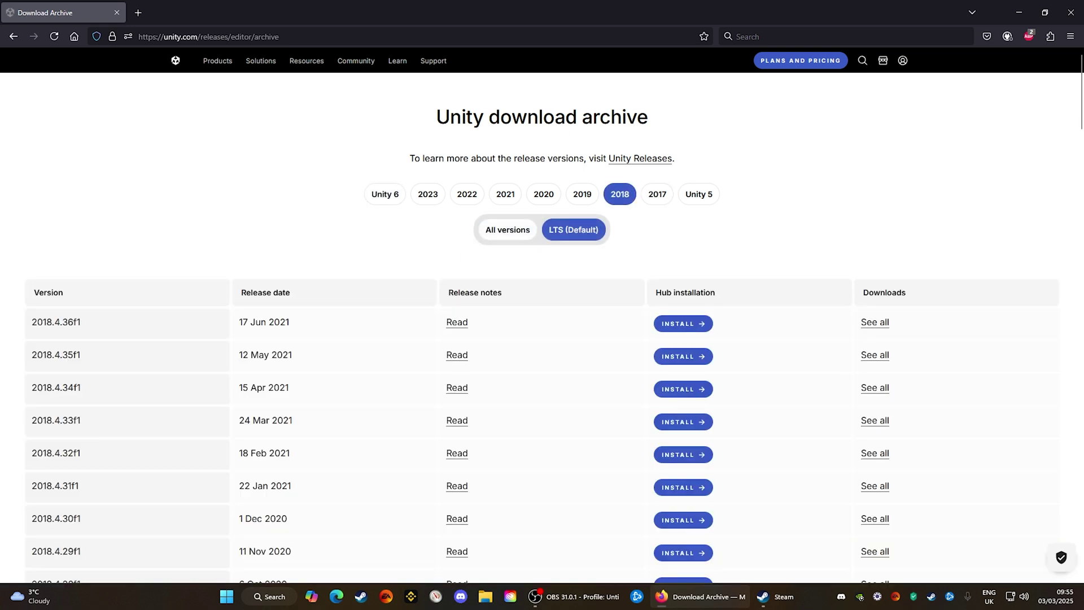
# - Locate release 2018.4.16f1 in the archive and open the manual installs section of its release page
pyautogui.scroll(-7, 542, 322)
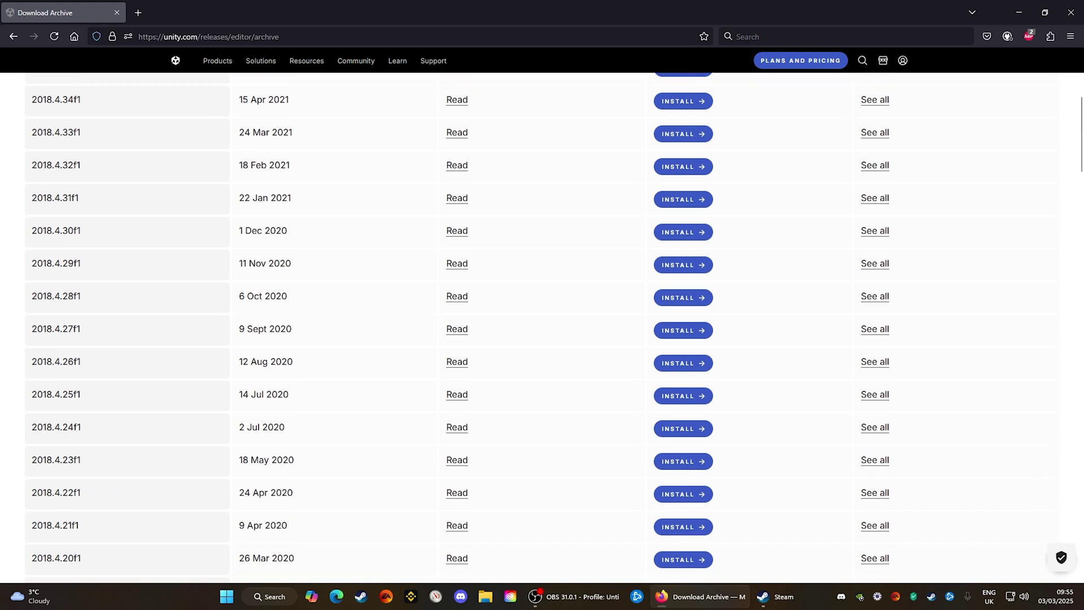
pyautogui.scroll(-3, 542, 328)
pyautogui.moveTo(31, 401); pyautogui.dragTo(78, 401)
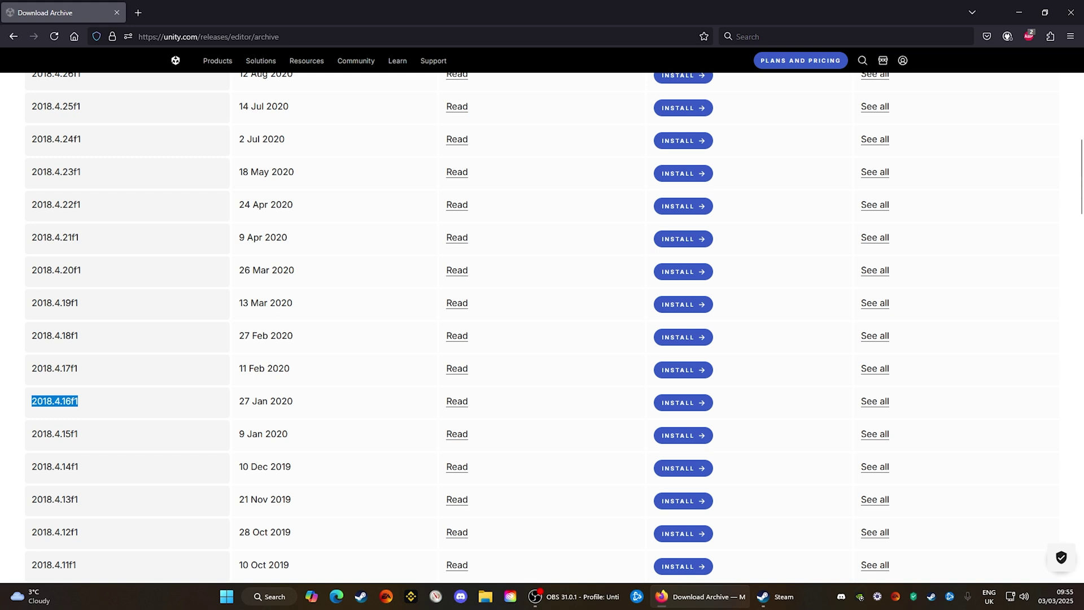
pyautogui.moveTo(239, 401); pyautogui.dragTo(293, 401)
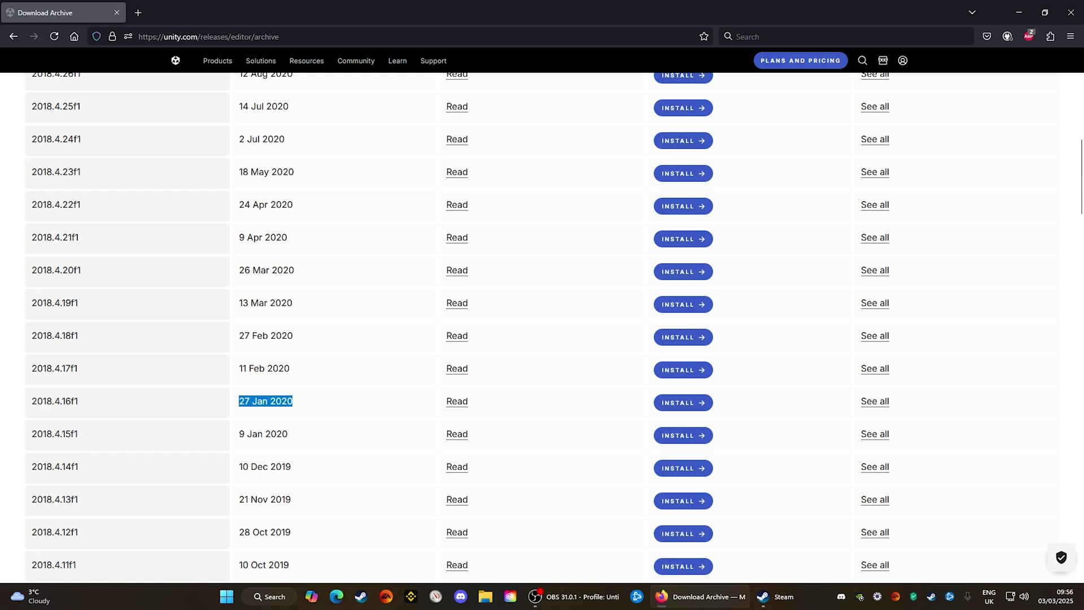
pyautogui.click(457, 401)
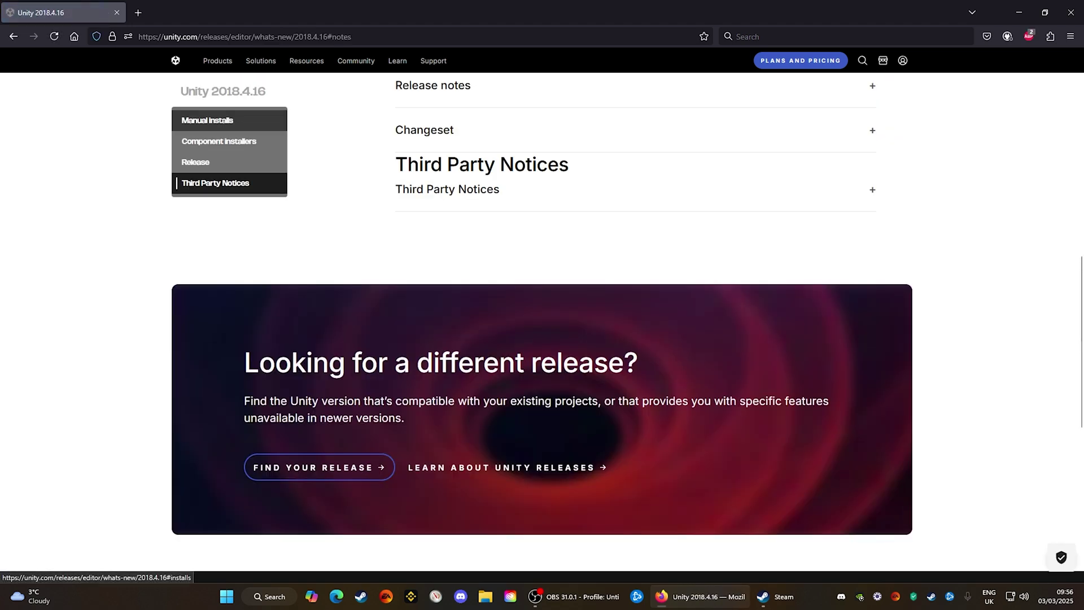
pyautogui.click(208, 120)
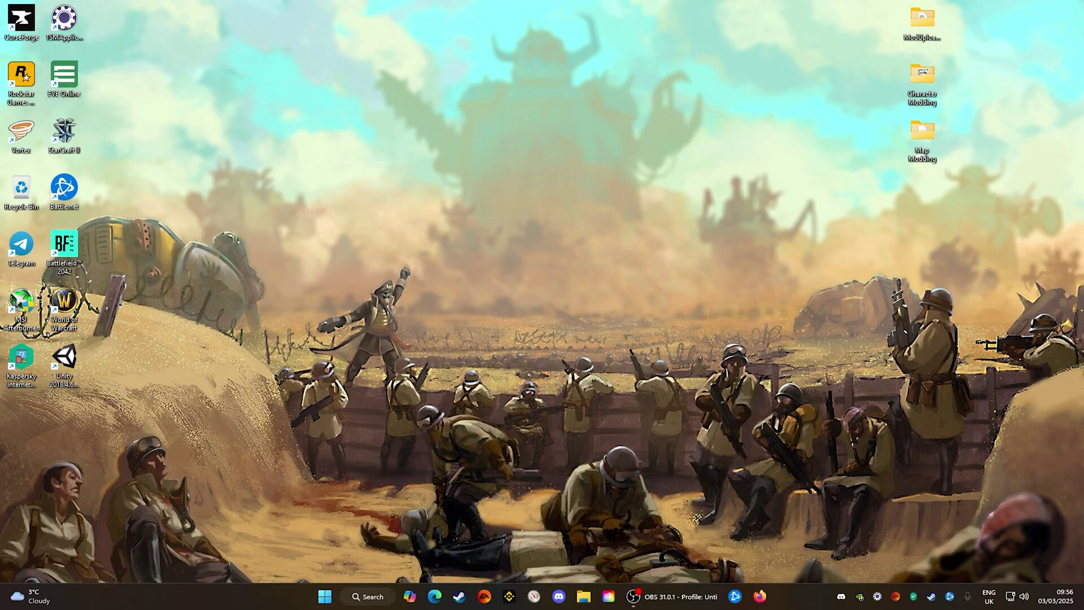
# - Launch Unity 2018.4.6f1 from the desktop
pyautogui.moveTo(1009, 8); pyautogui.dragTo(869, 179)
pyautogui.press('Escape')
pyautogui.click(63, 366)
pyautogui.doubleClick(64, 357)
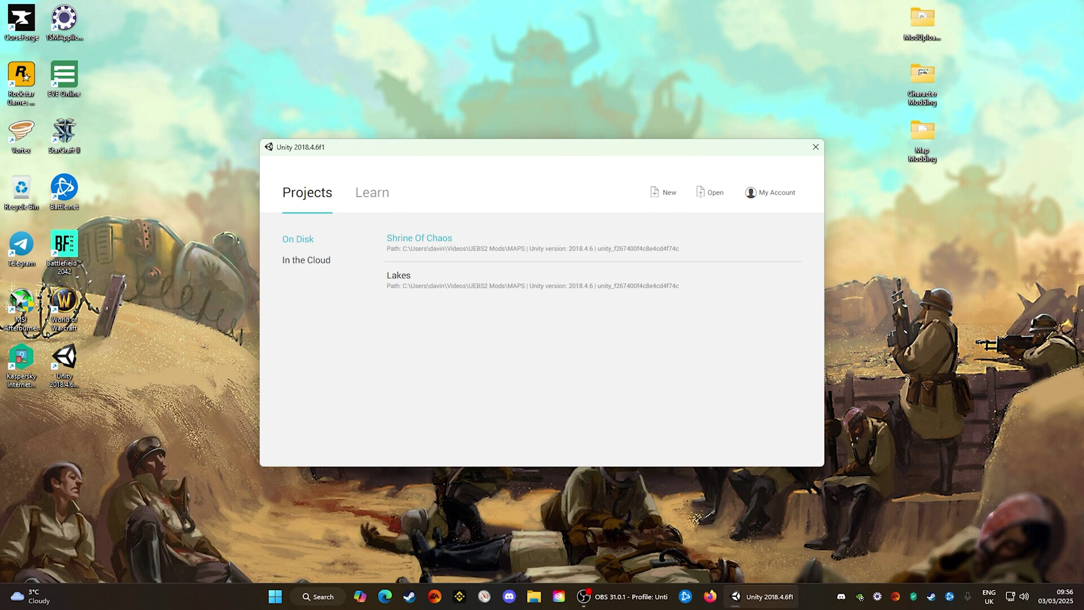
# - Create a new 3D Unity project named Youtube
pyautogui.click(664, 192)
pyautogui.tripleClick(438, 274)
pyautogui.write('You')
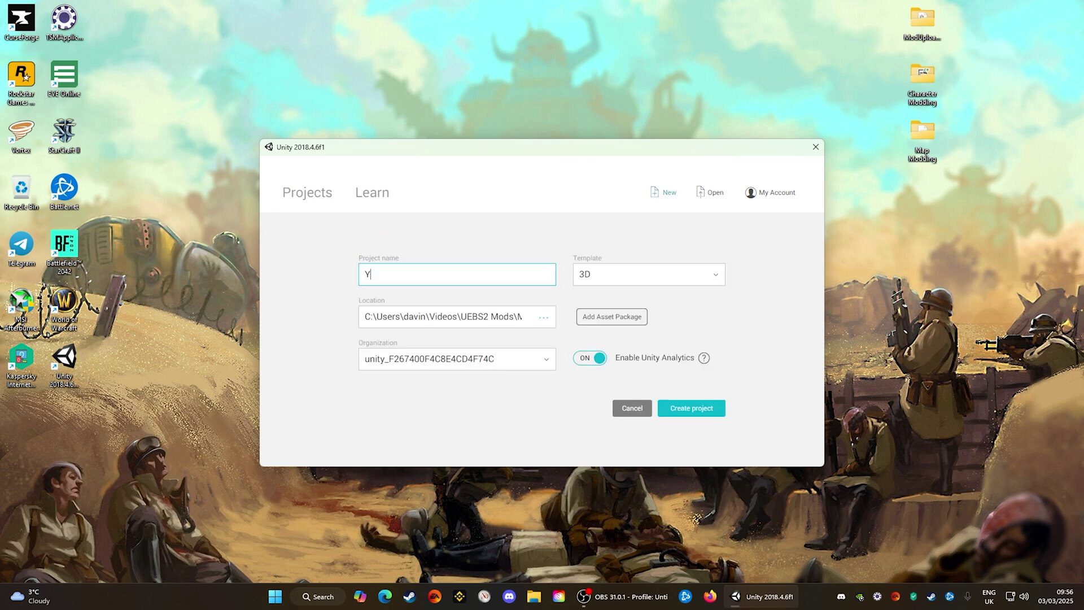
pyautogui.write('tube')
pyautogui.click(691, 408)
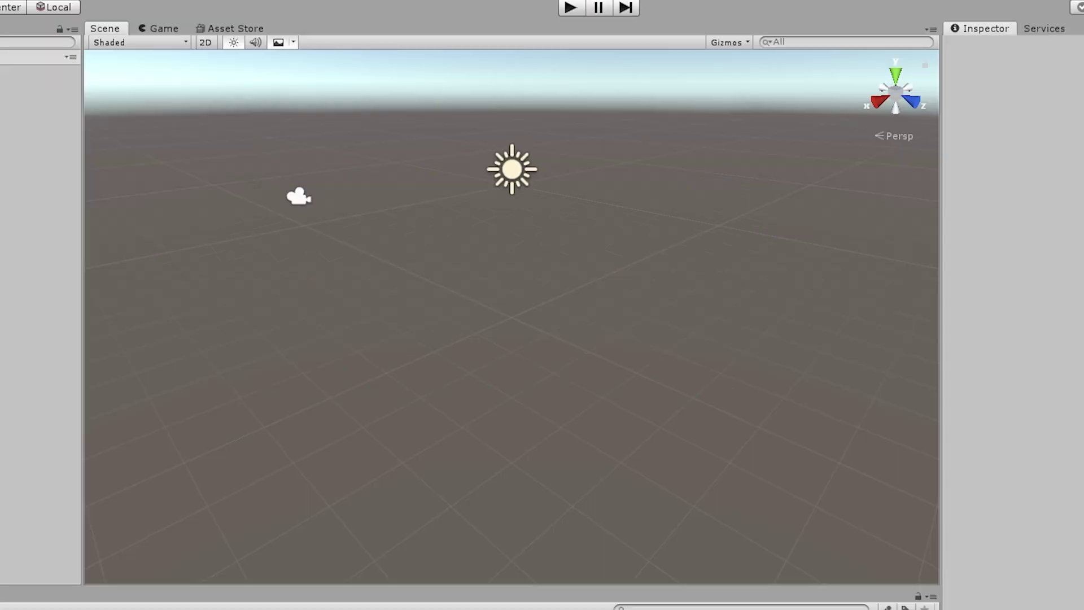
# - Look around the empty sample scene from different angles and distances, keeping the camera and directional light in view
pyautogui.moveTo(512, 317); pyautogui.dragTo(484, 226, button='right')
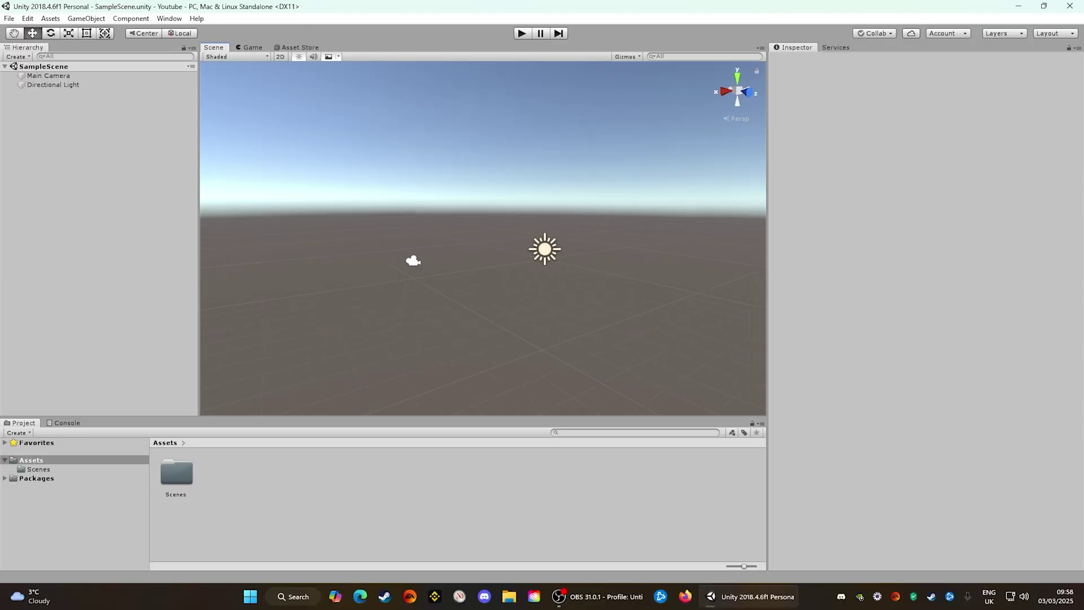
pyautogui.press('w')
pyautogui.press('a')
pyautogui.press('s')
pyautogui.press('s')
pyautogui.press('d')
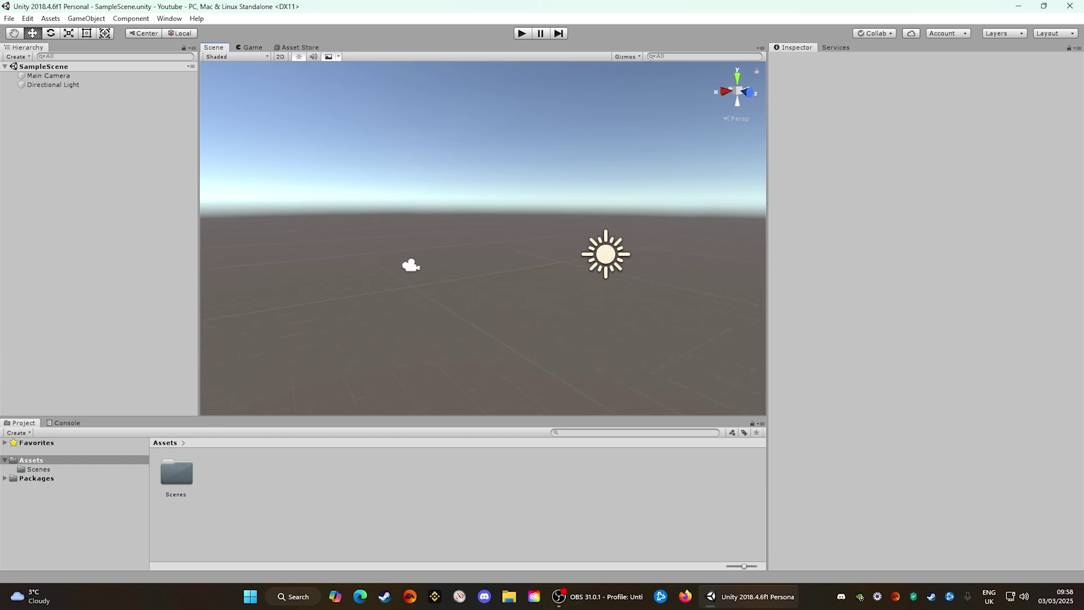
pyautogui.press('Up')
pyautogui.press('Down')
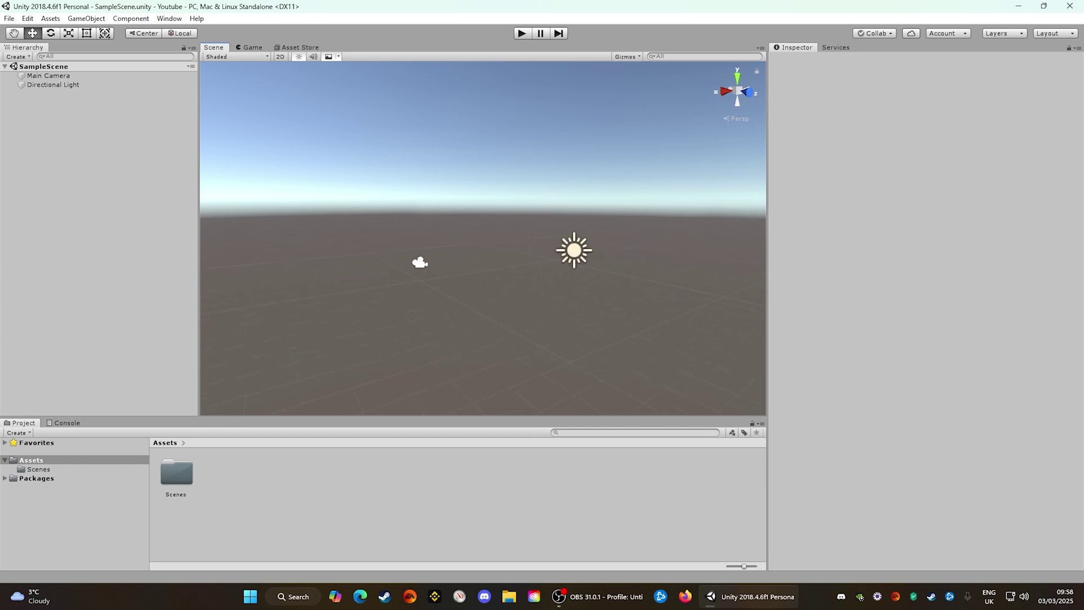
pyautogui.press('Up')
pyautogui.press('Right')
pyautogui.moveTo(553, 274)
pyautogui.mouseDown(button='right')
pyautogui.moveTo(509, 274)
pyautogui.moveTo(536, 274)
pyautogui.mouseUp(button='right')
pyautogui.moveTo(483, 238); pyautogui.dragTo(491, 247, button='right')
pyautogui.scroll(-2, 483, 238)
pyautogui.scroll(5, 483, 238)
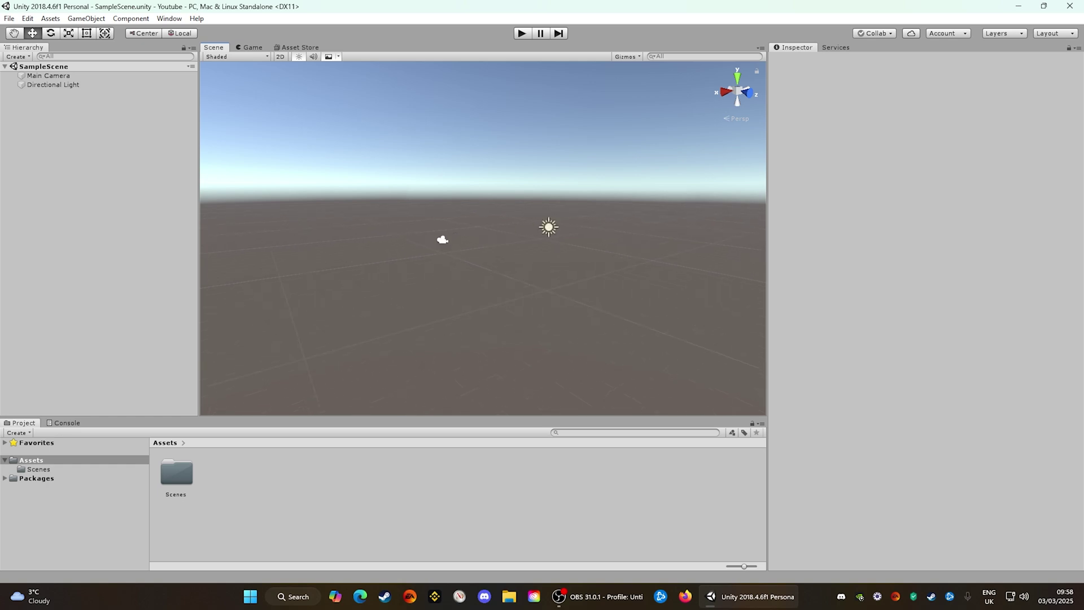
# - Copy the Map Modding folder from the desktop into the Unity project's Assets folder
pyautogui.press('super+d')
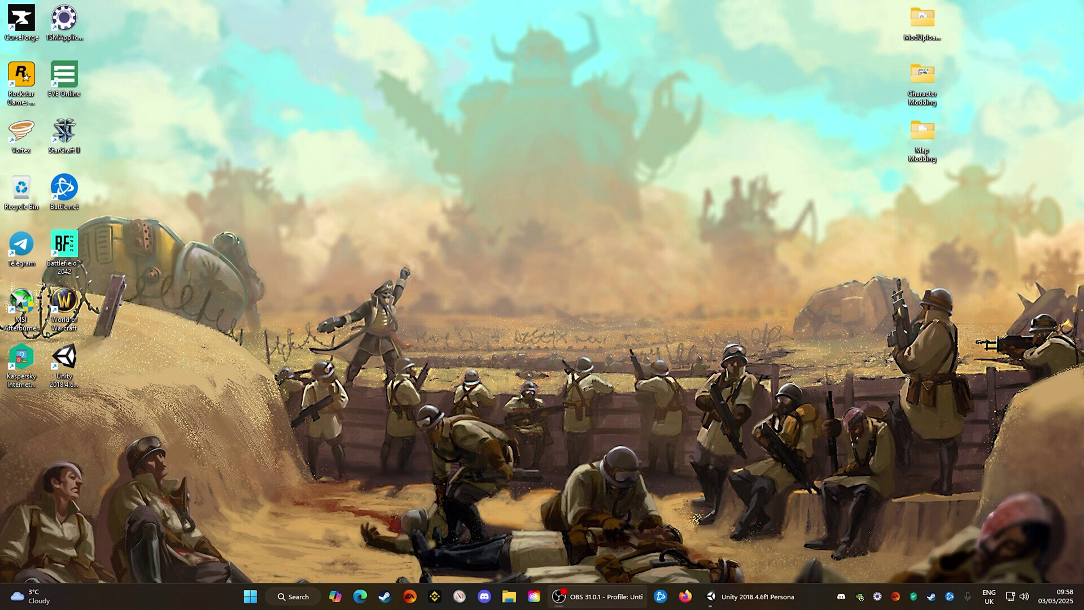
pyautogui.moveTo(922, 138); pyautogui.dragTo(754, 585)
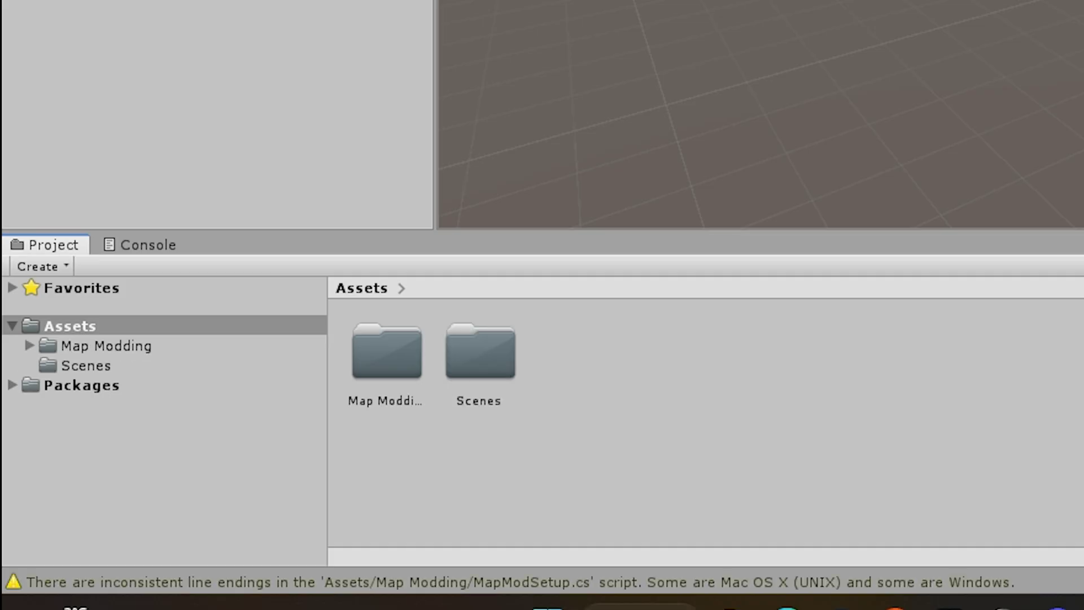
pyautogui.click(387, 352)
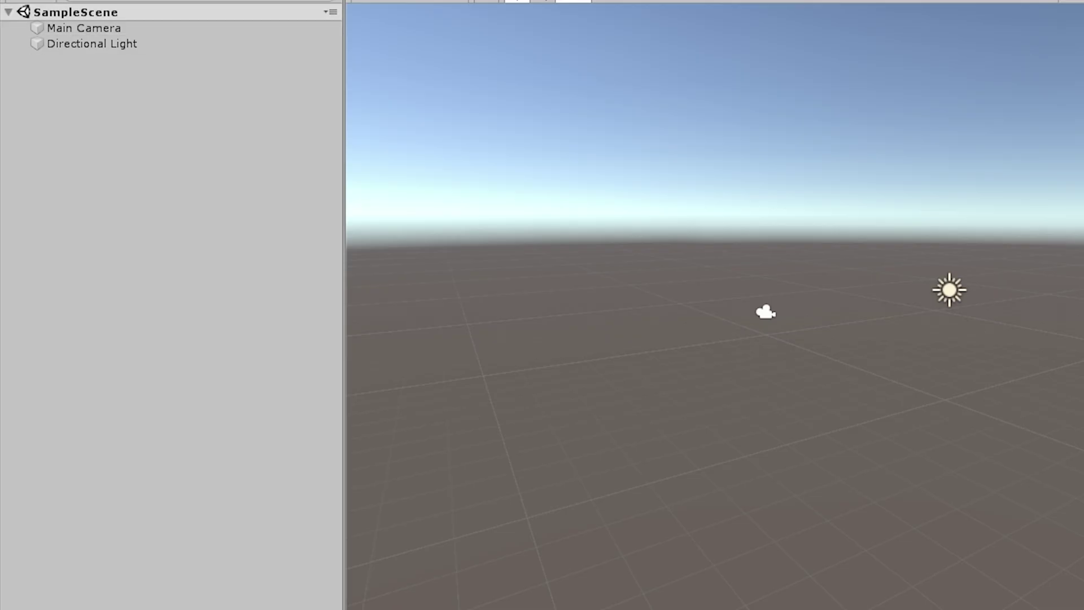
# - Add a Terrain object to SampleScene and inspect the whole terrain from a distance
pyautogui.rightClick(84, 83)
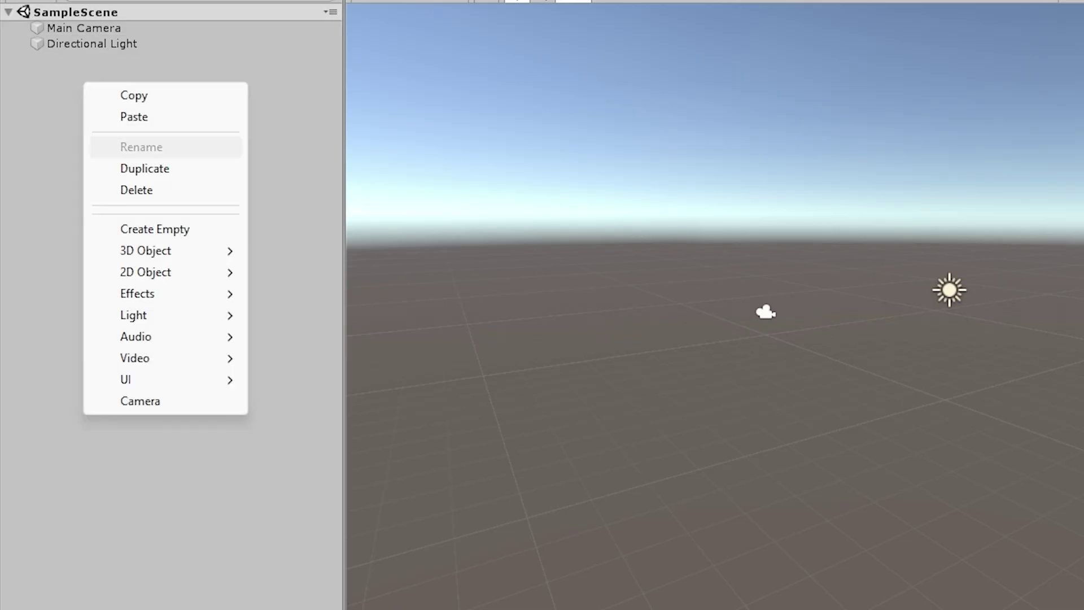
pyautogui.moveTo(169, 250)
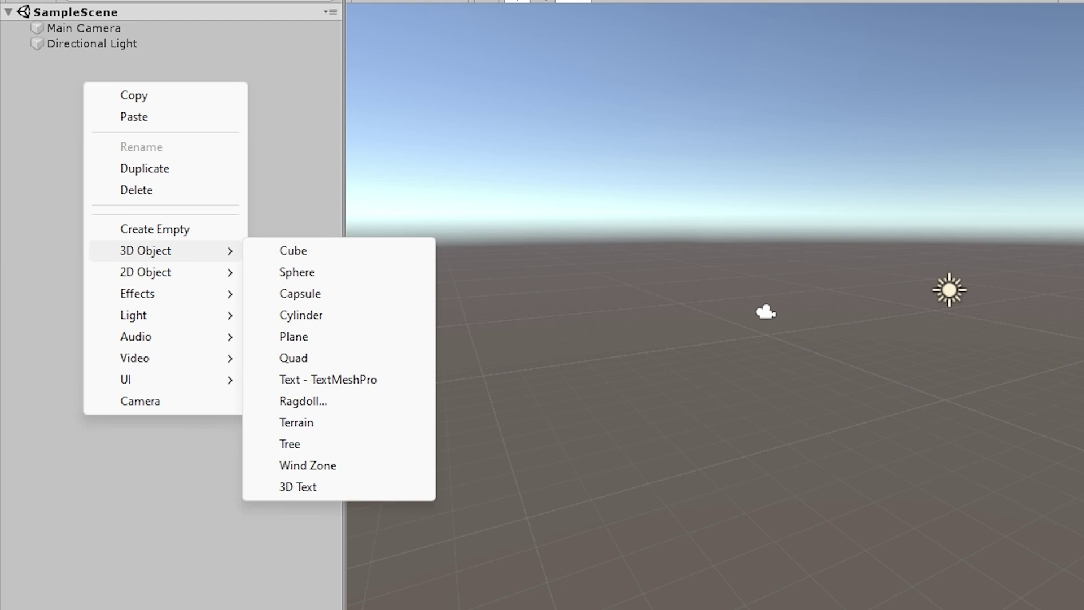
pyautogui.click(296, 422)
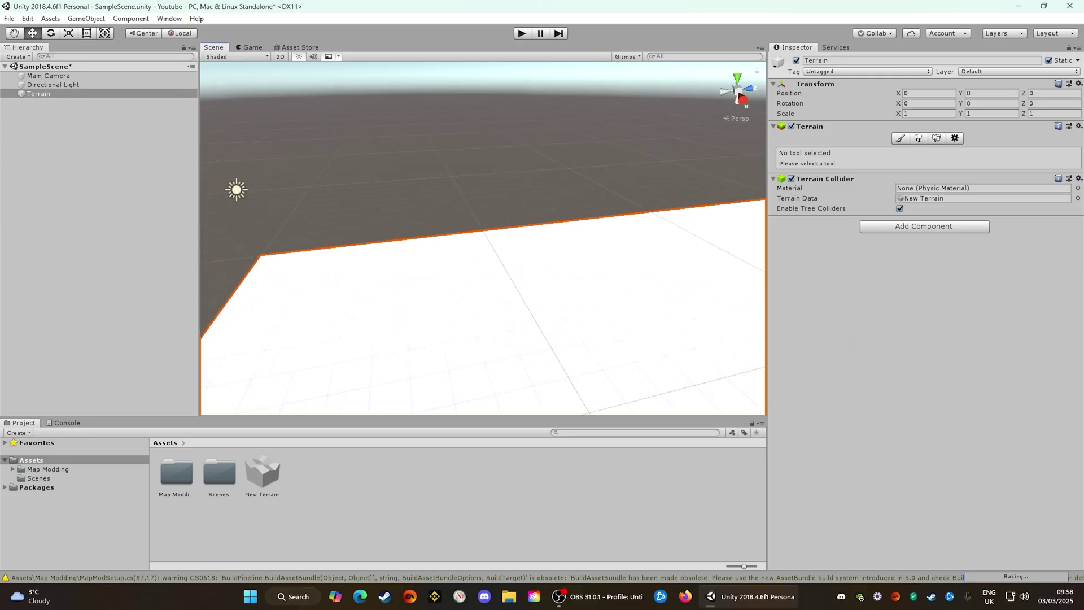
pyautogui.moveTo(483, 237); pyautogui.dragTo(564, 243, button='right')
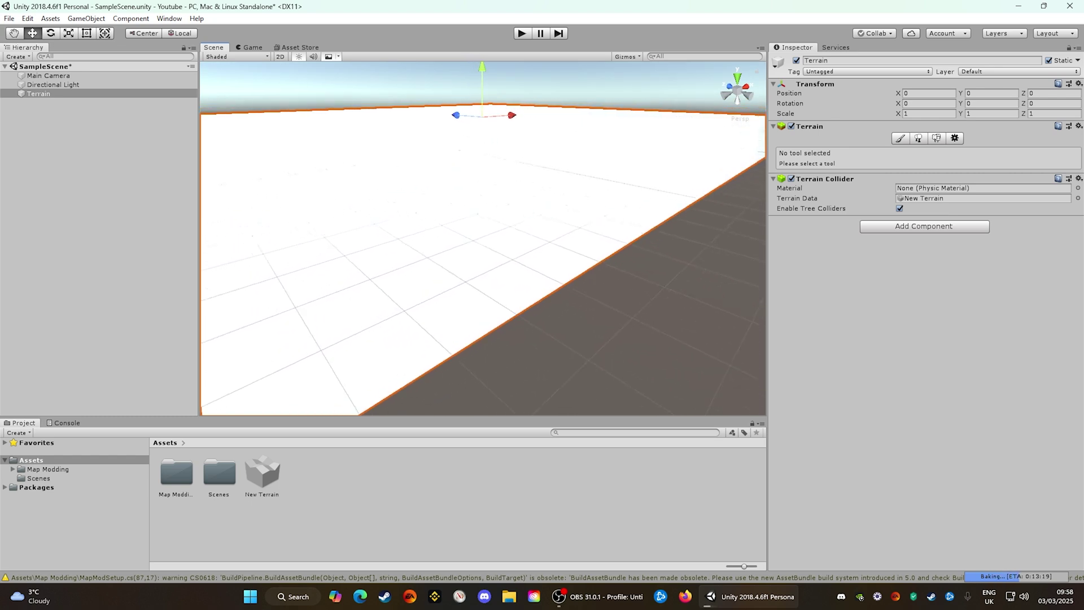
pyautogui.moveTo(483, 237); pyautogui.dragTo(463, 237, button='right')
pyautogui.press('s')
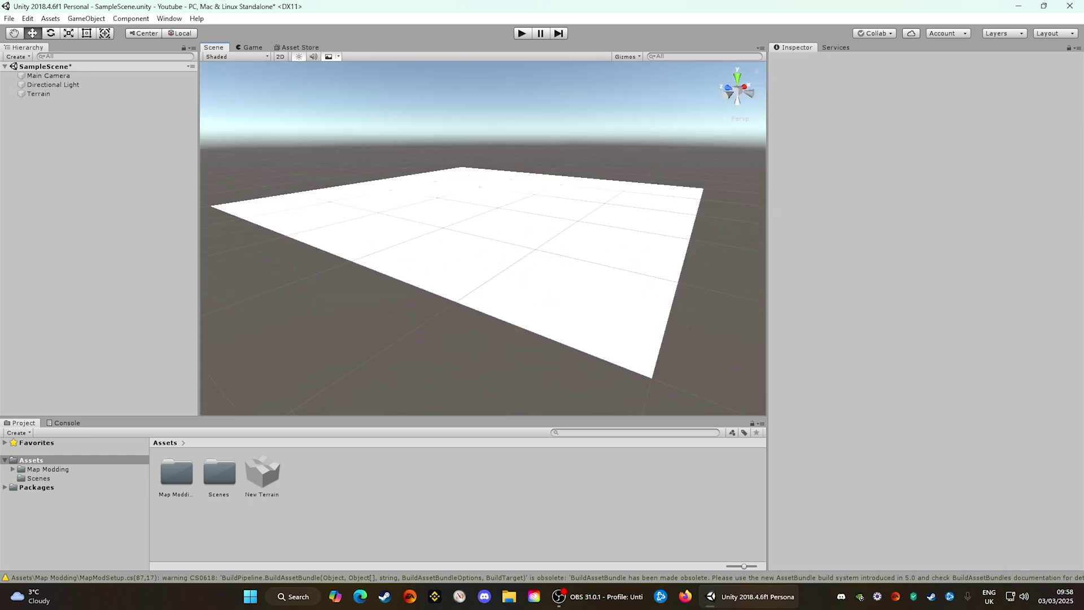
pyautogui.click(483, 238)
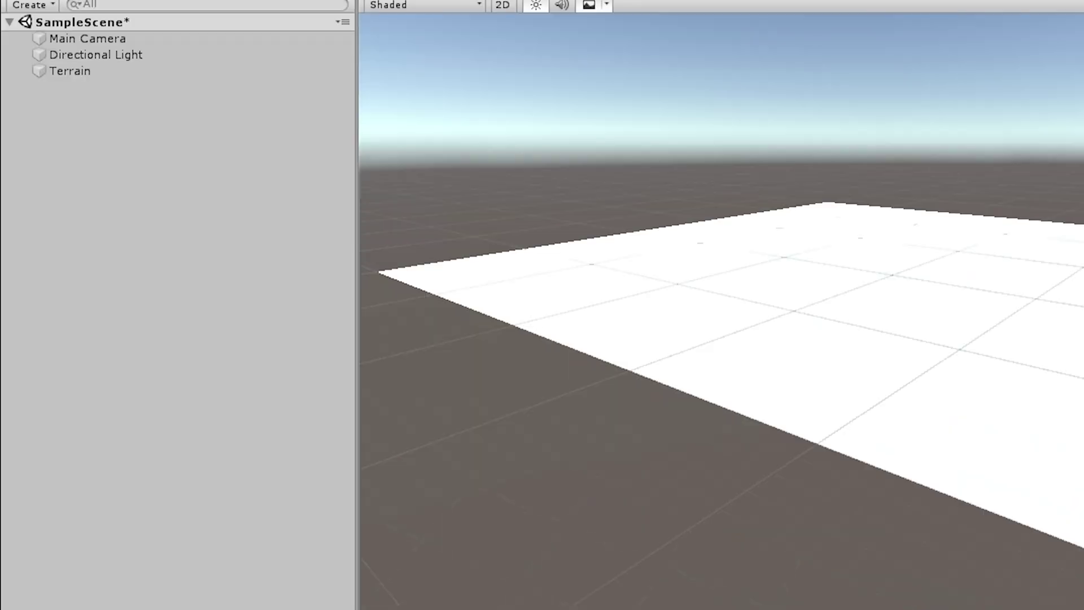
# - Select the Terrain object and open its Terrain Settings at the Mesh Resolution section
pyautogui.click(70, 70)
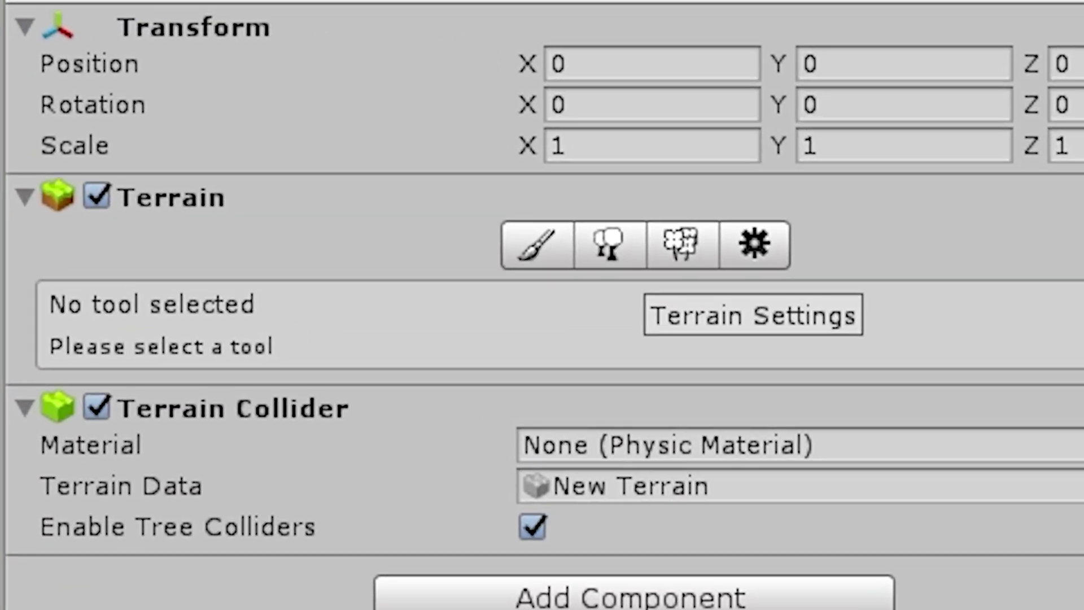
pyautogui.click(755, 244)
pyautogui.scroll(-5, 926, 310)
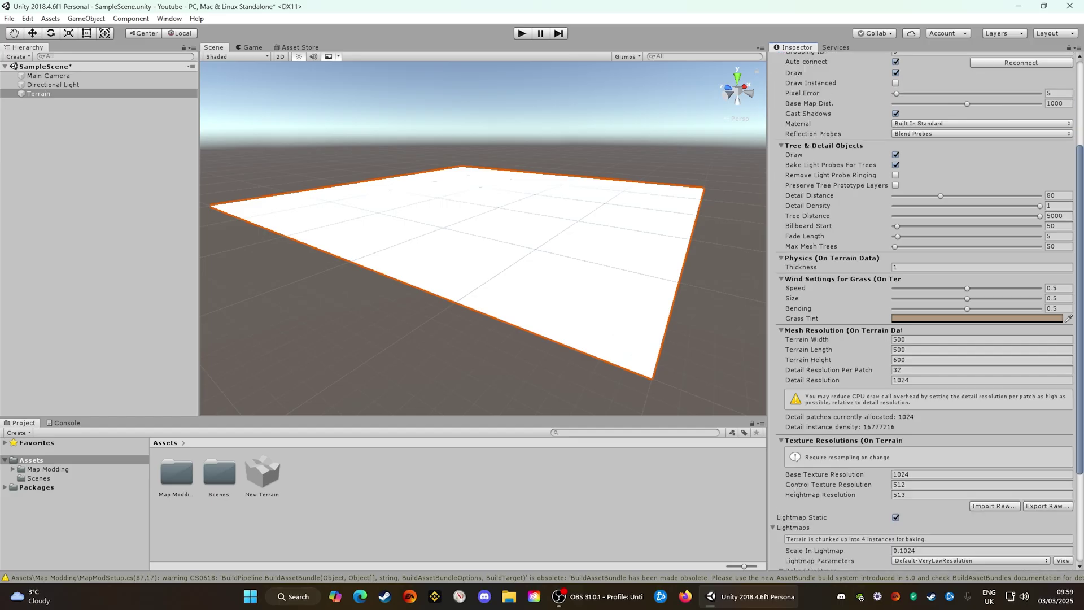
pyautogui.scroll(-2, 927, 311)
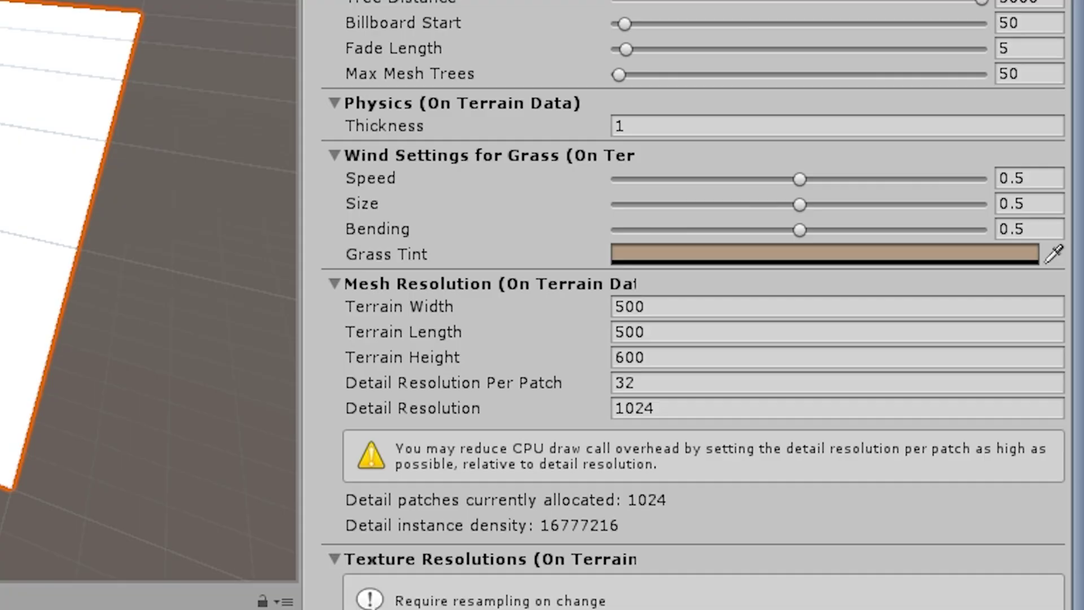
# - Set the terrain's width and length to 2000 each
pyautogui.click(616, 306)
pyautogui.hotkey('ctrl', 'a')
pyautogui.write('200')
pyautogui.press('Tab')
pyautogui.moveTo(645, 307); pyautogui.dragTo(615, 307)
pyautogui.write('2000')
pyautogui.press('Tab')
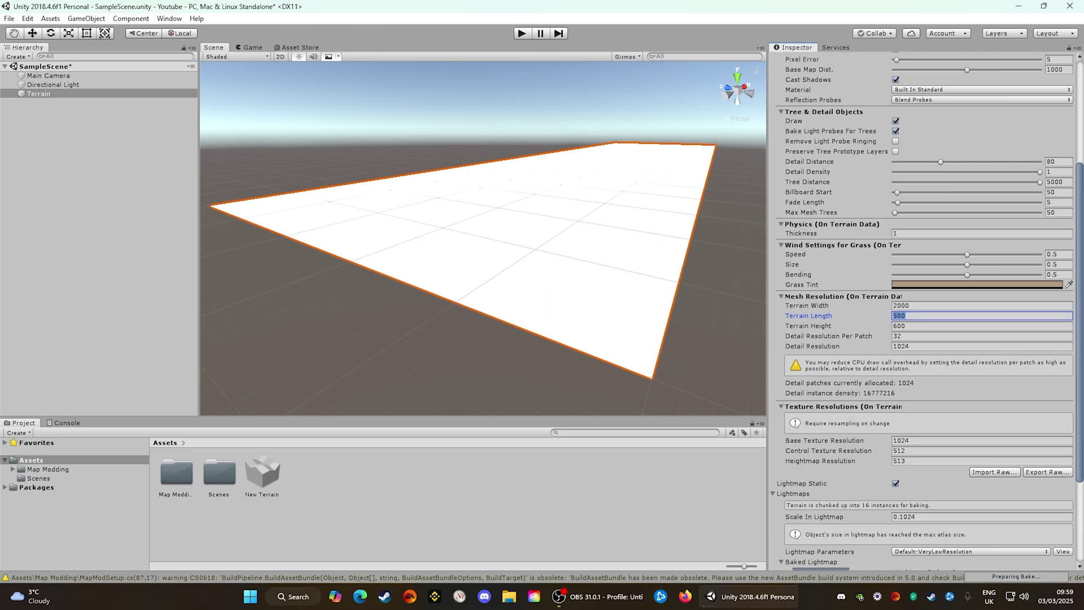
pyautogui.write('2000')
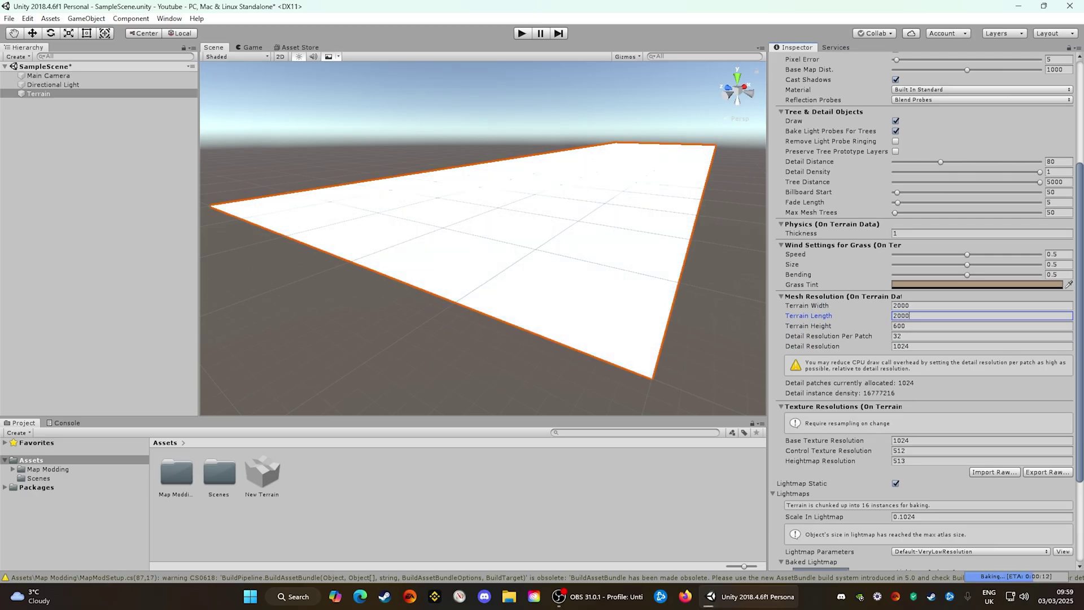
# - Inspect the extent of the resized terrain from several angles and from farther away
pyautogui.moveTo(483, 237); pyautogui.dragTo(511, 305, button='right')
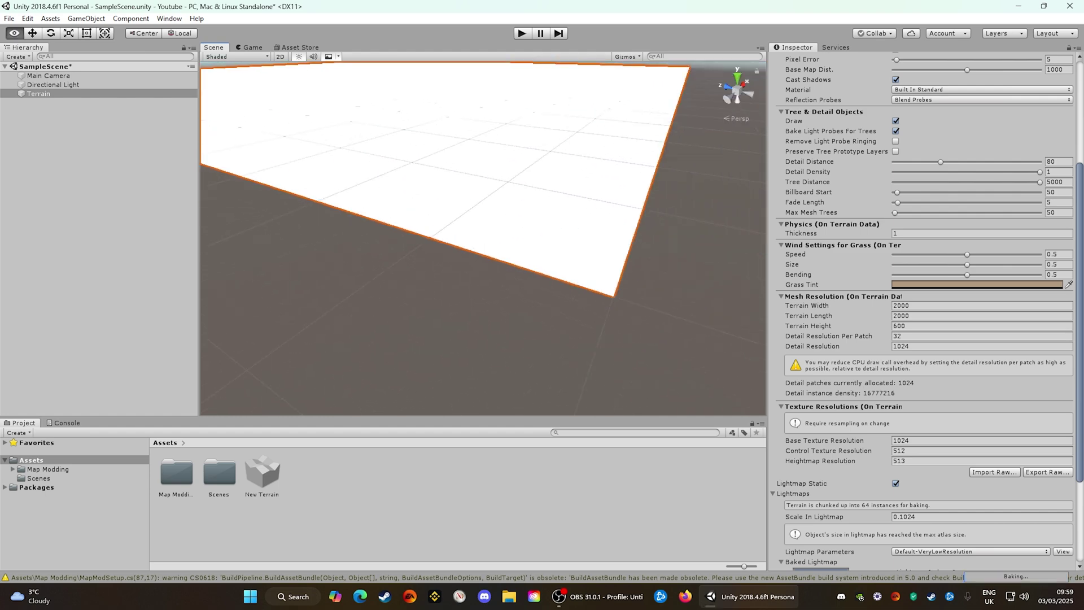
pyautogui.moveTo(441, 254); pyautogui.dragTo(523, 264, button='right')
pyautogui.moveTo(523, 263); pyautogui.dragTo(613, 257, button='middle')
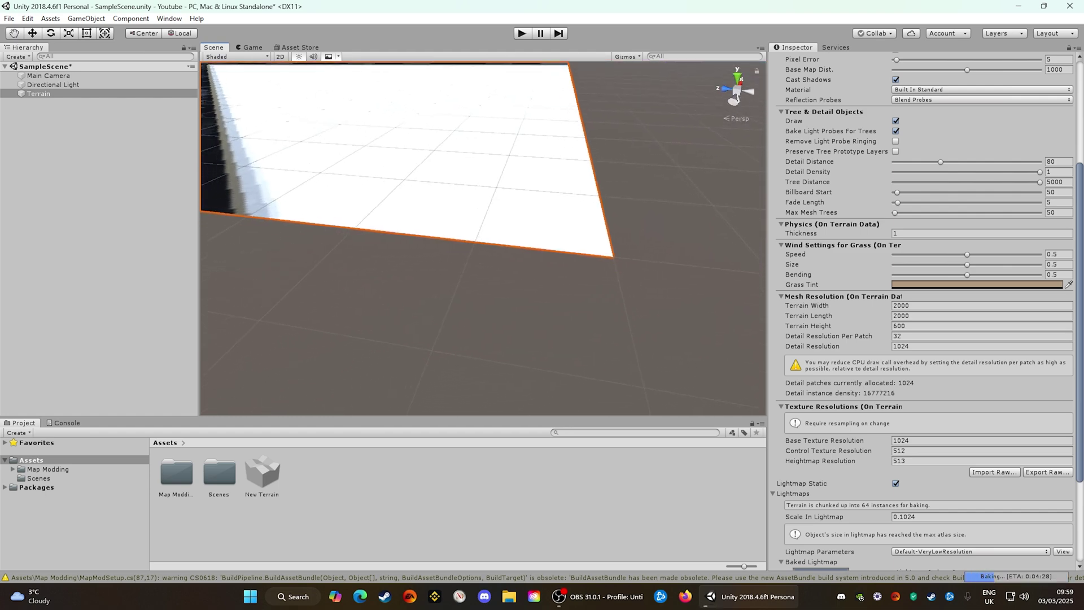
pyautogui.press('Down')
pyautogui.press('Left')
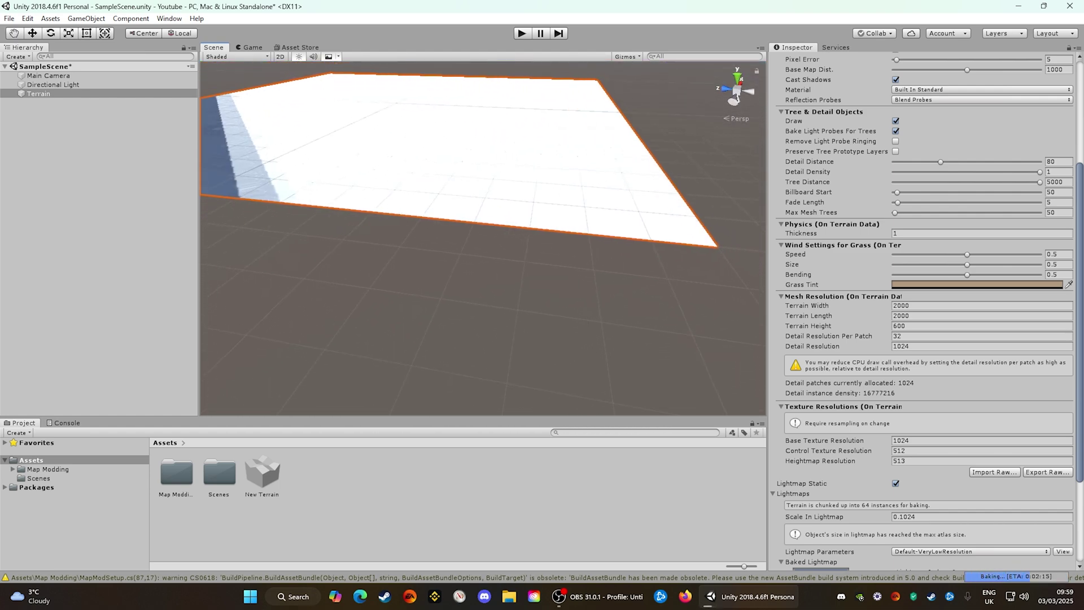
pyautogui.press('Down')
pyautogui.press('Left')
pyautogui.moveTo(613, 257); pyautogui.dragTo(590, 218, button='right')
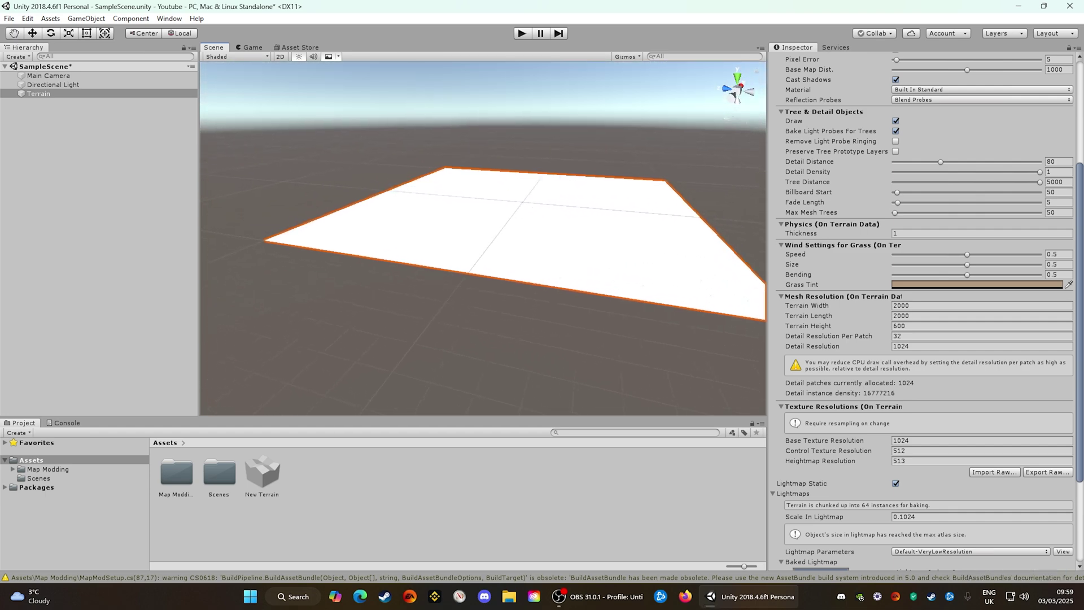
# - Set the terrain's width and length to 4000 each
pyautogui.moveTo(911, 306); pyautogui.dragTo(897, 306)
pyautogui.write('4000')
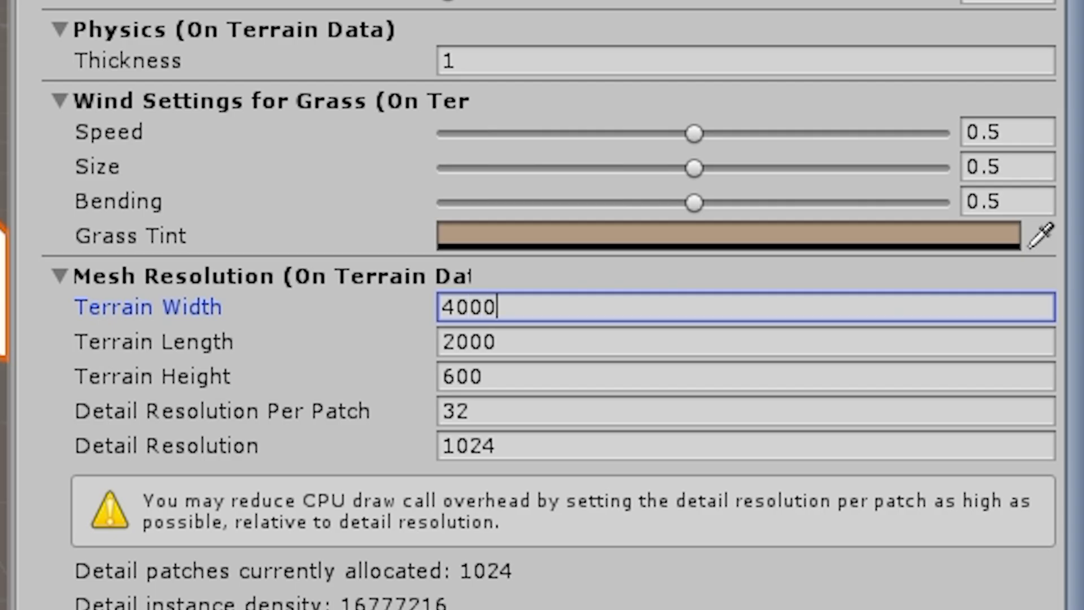
pyautogui.press('Tab')
pyautogui.write('40000')
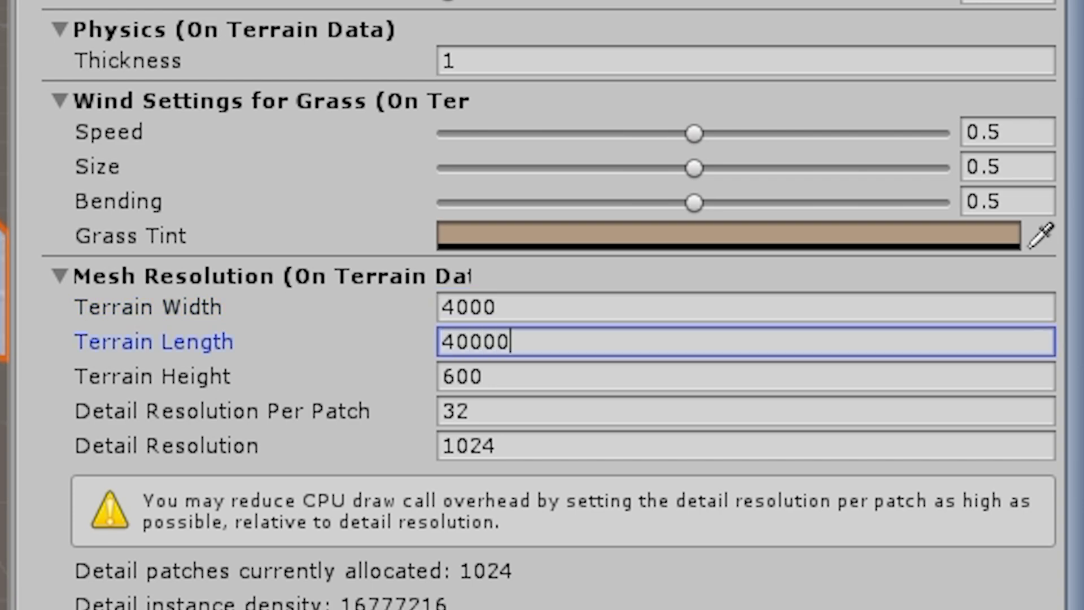
pyautogui.press('BackSpace')
pyautogui.click(103, 136)
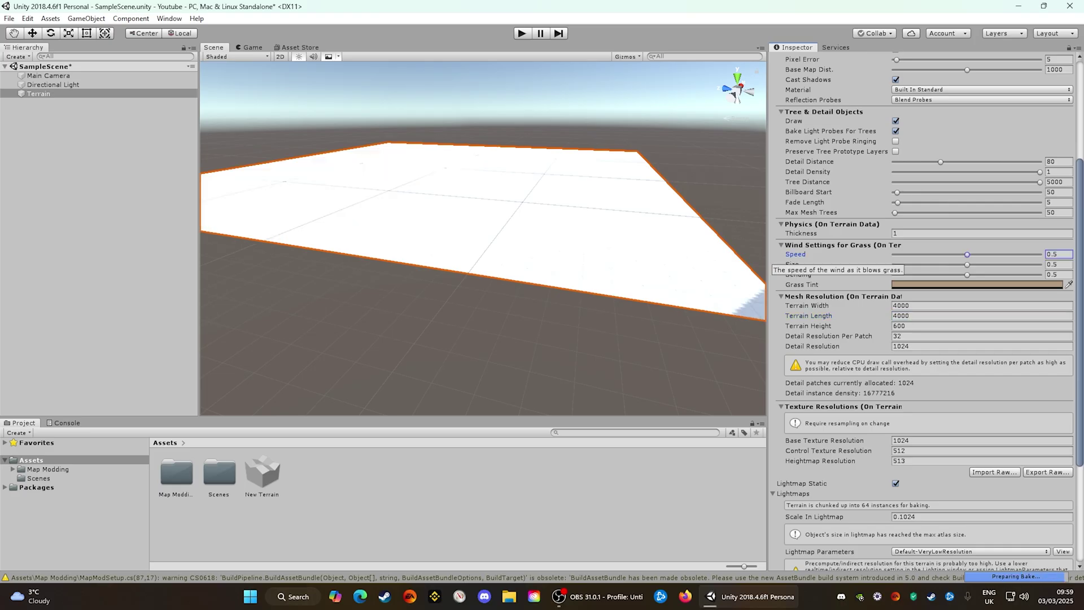
# - Examine the enlarged terrain from different sides until the whole surface can be judged
pyautogui.moveTo(483, 237); pyautogui.dragTo(435, 181, button='right')
pyautogui.press('Up')
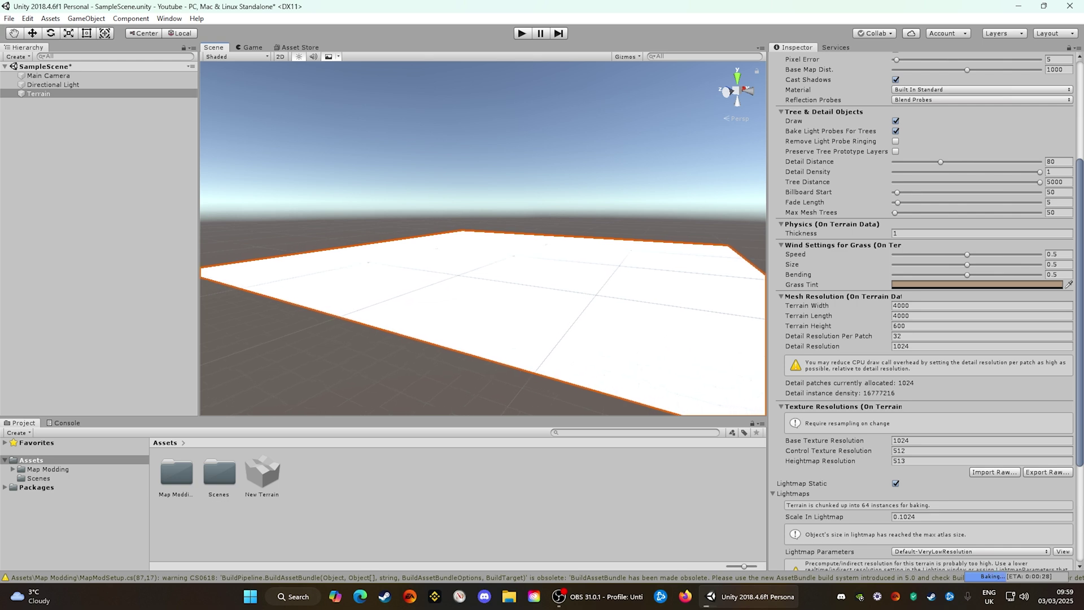
pyautogui.press('Up')
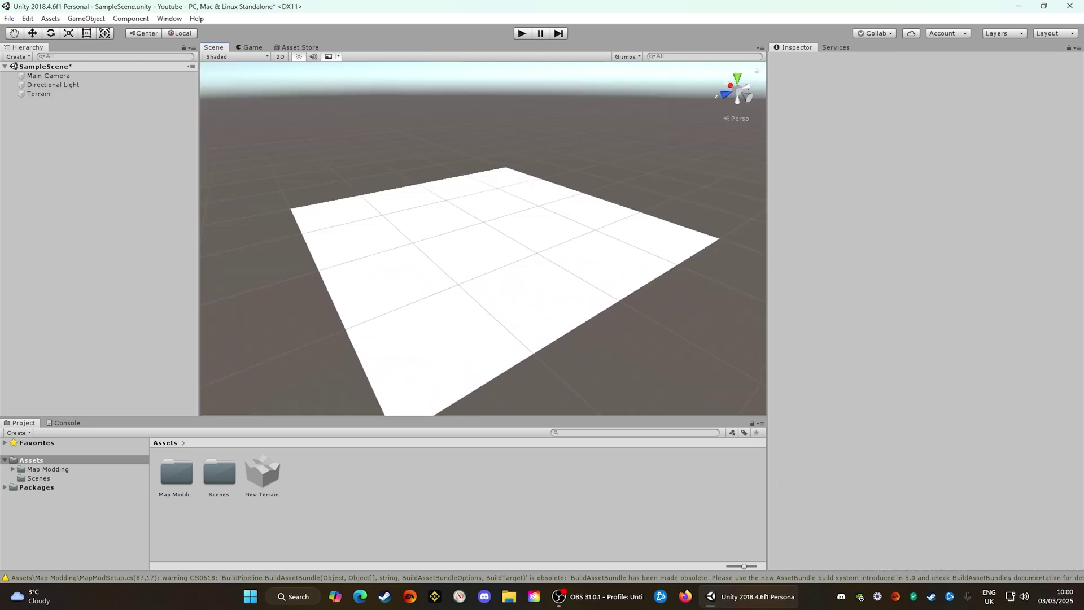
pyautogui.press('Up')
pyautogui.press('Up')
pyautogui.press('Left')
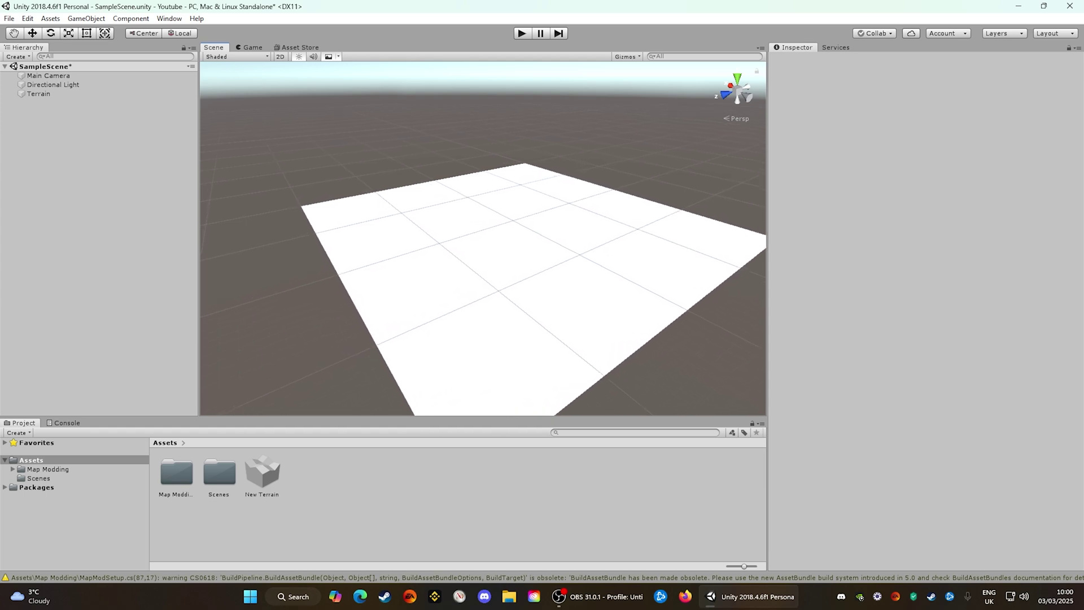
pyautogui.moveTo(483, 238); pyautogui.dragTo(503, 236, button='right')
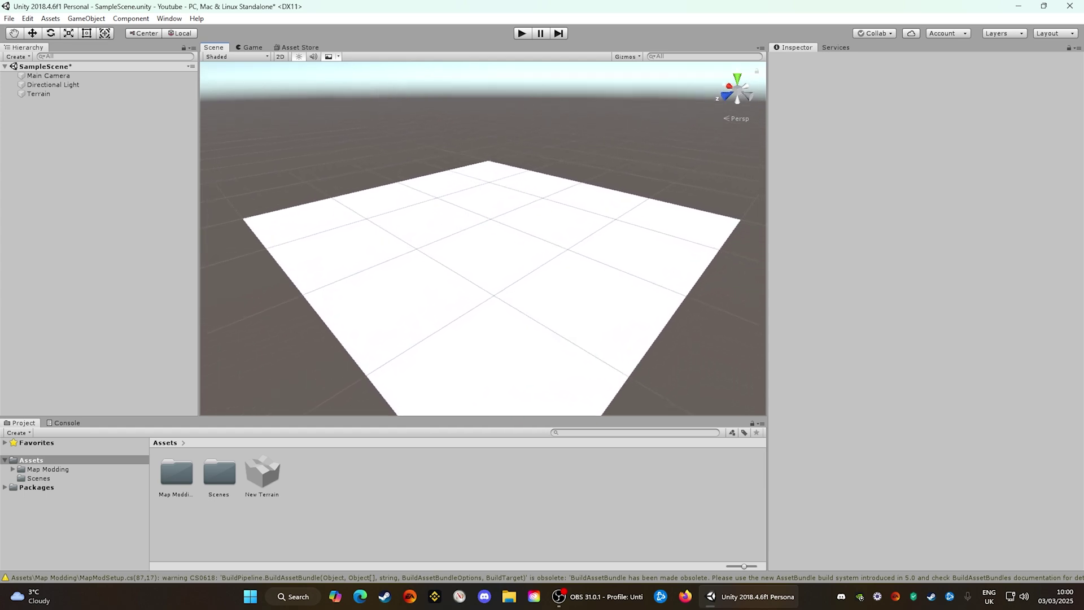
# - Select the terrain in the scene and switch its terrain painting tool to Paint Texture
pyautogui.click(502, 237)
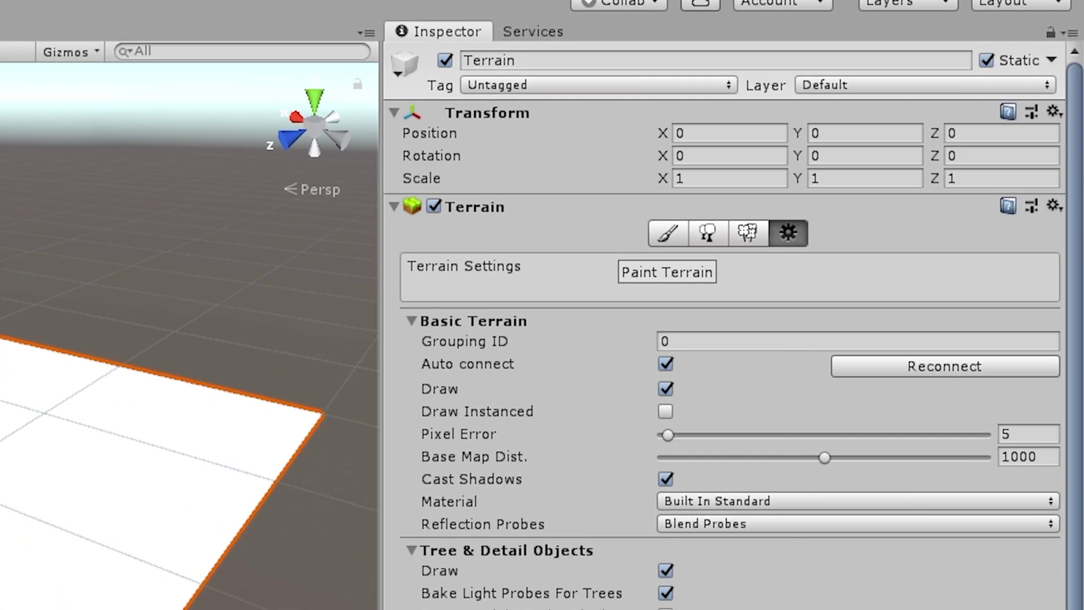
pyautogui.click(896, 139)
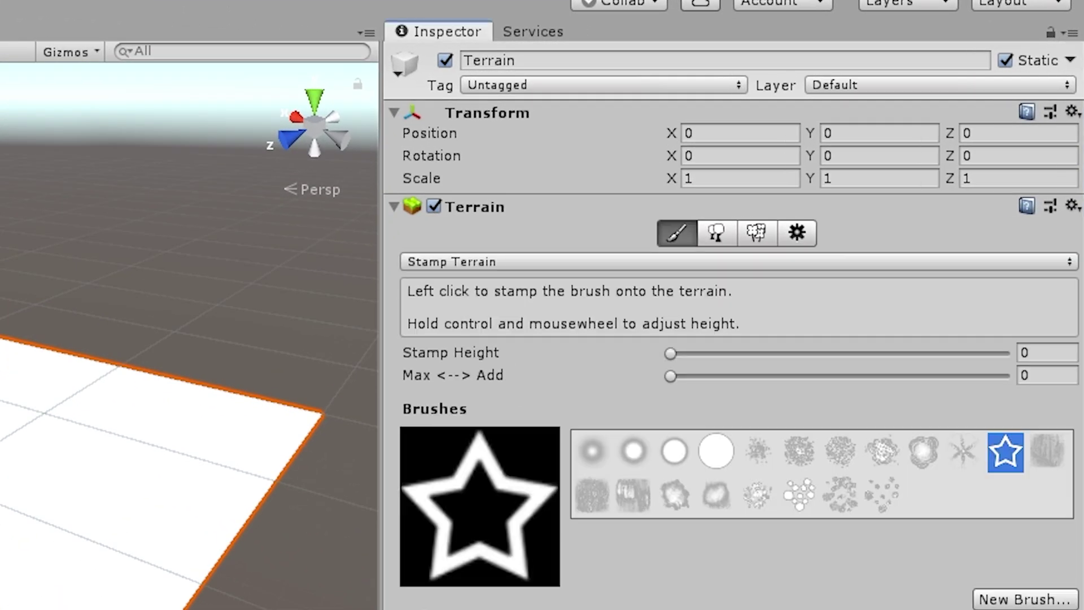
pyautogui.click(542, 261)
pyautogui.click(528, 290)
pyautogui.click(543, 261)
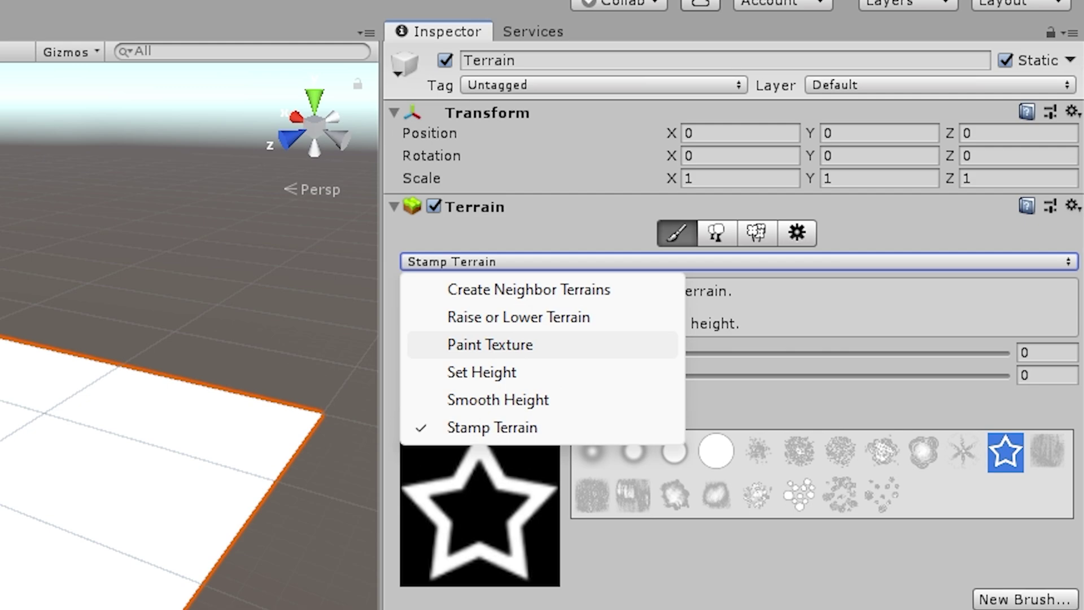
pyautogui.click(490, 344)
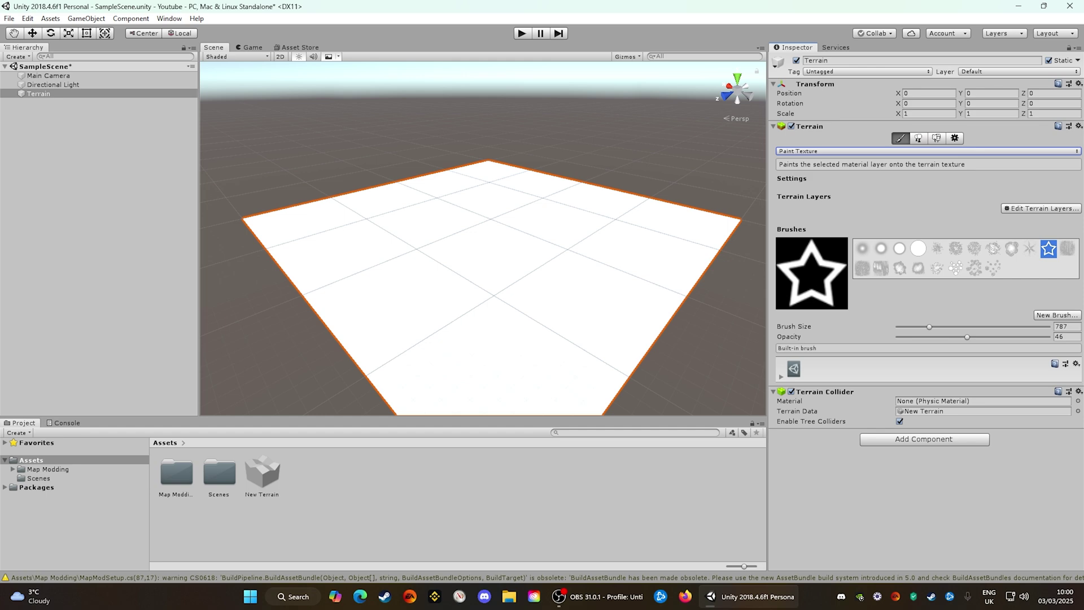
pyautogui.click(1041, 209)
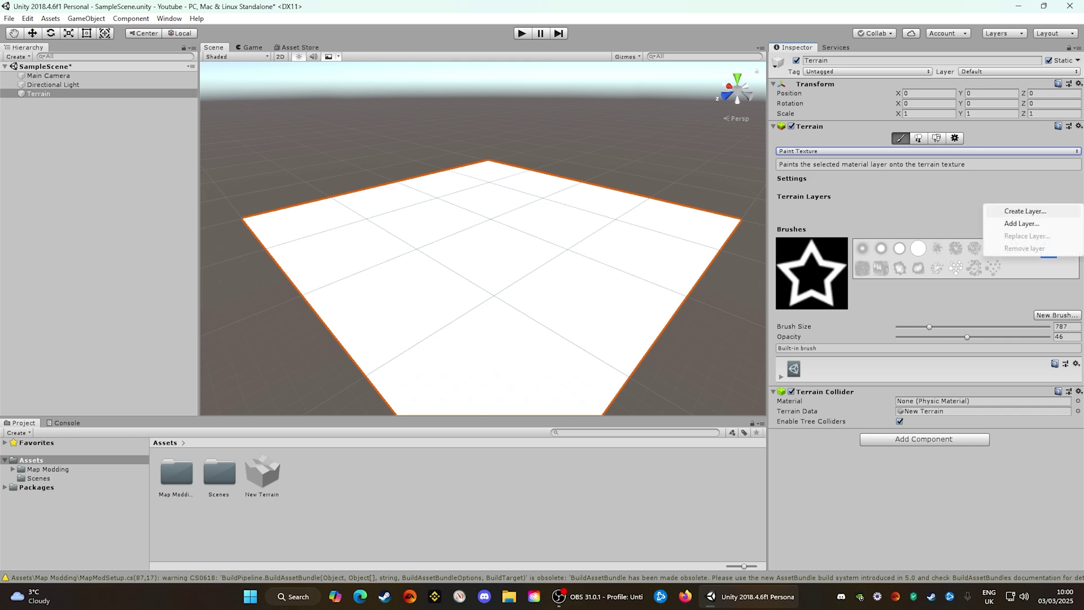
pyautogui.click(1025, 211)
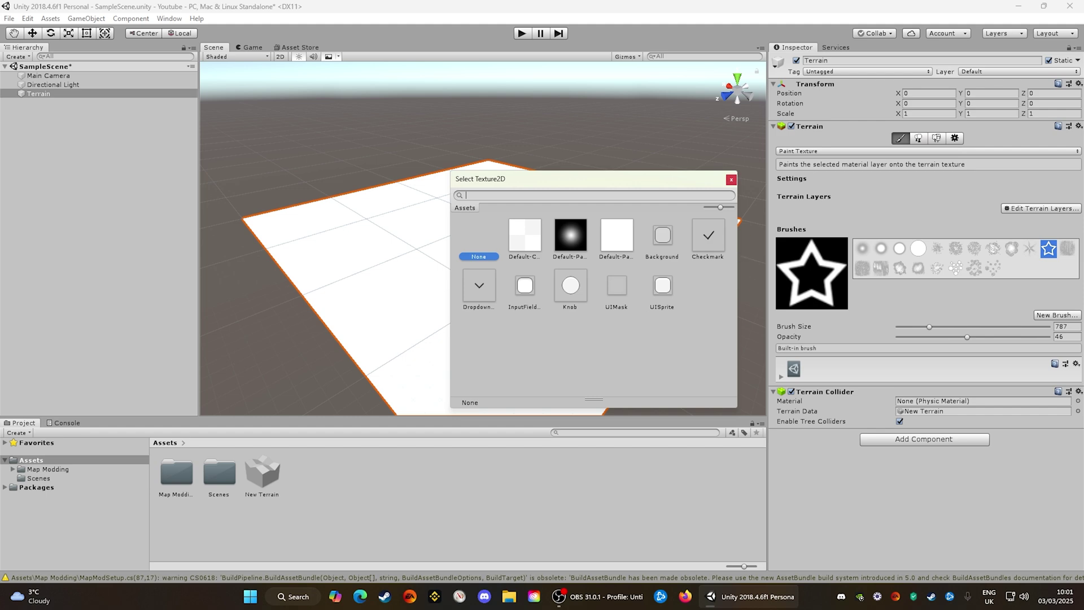
pyautogui.press('Escape')
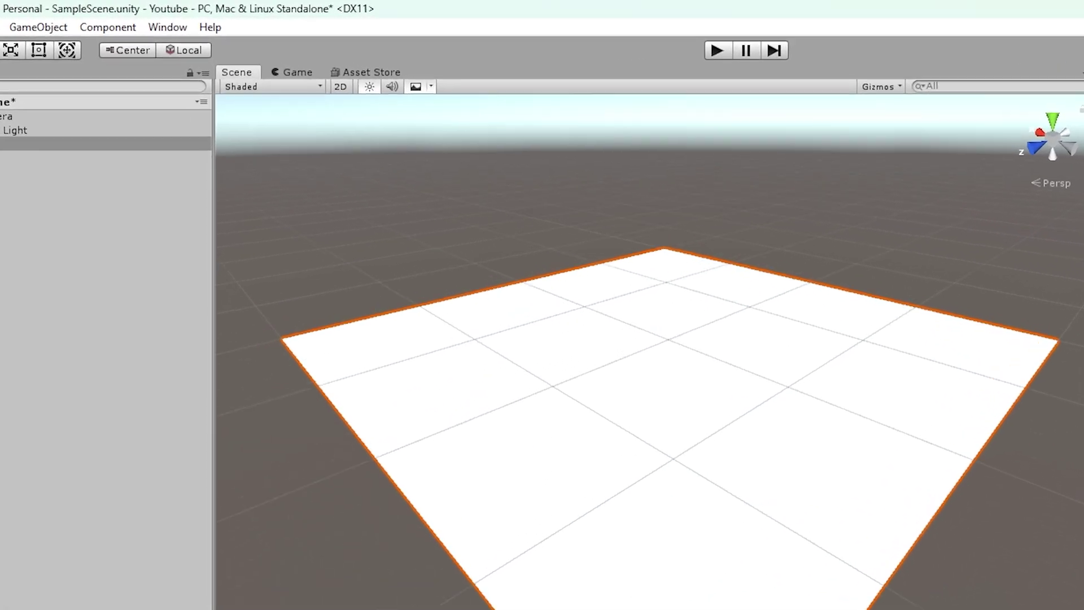
# - Bring up the list of available editor windows
pyautogui.click(165, 35)
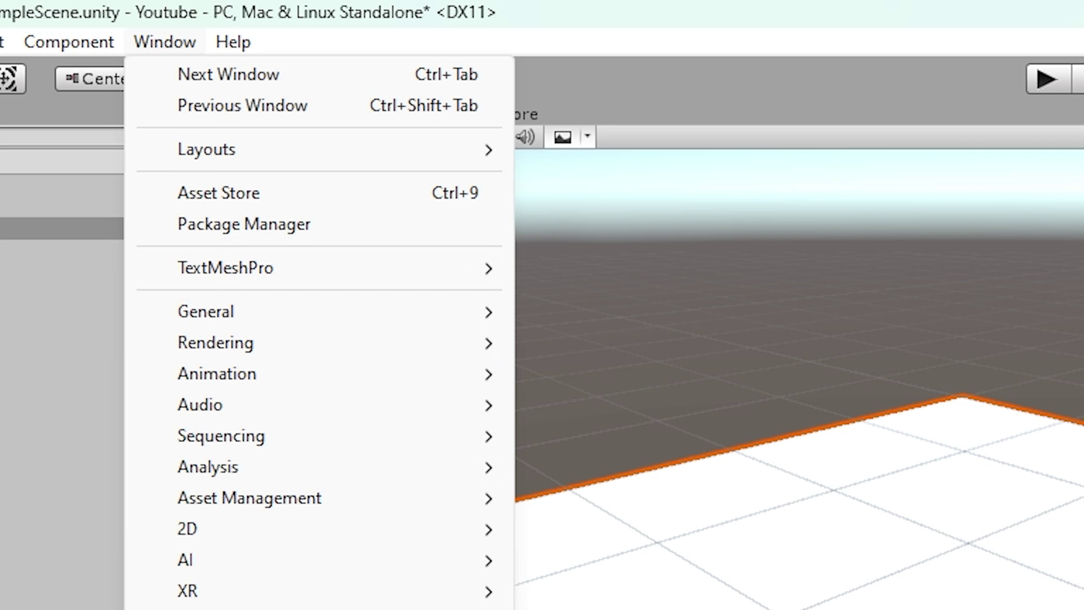